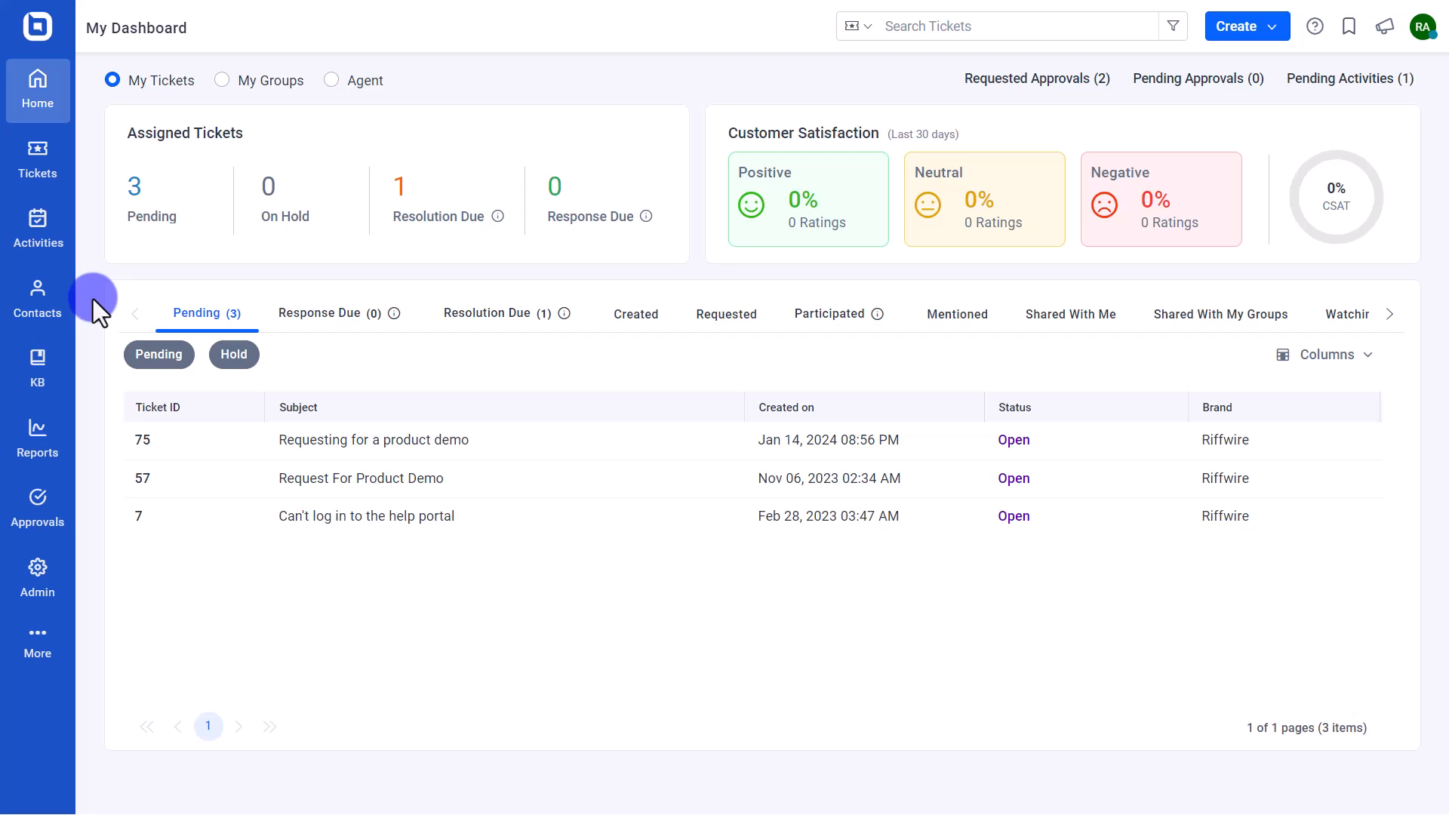
- Open the Eare contact group's details from Contact Groups and show the Add Contact options
click(58, 313)
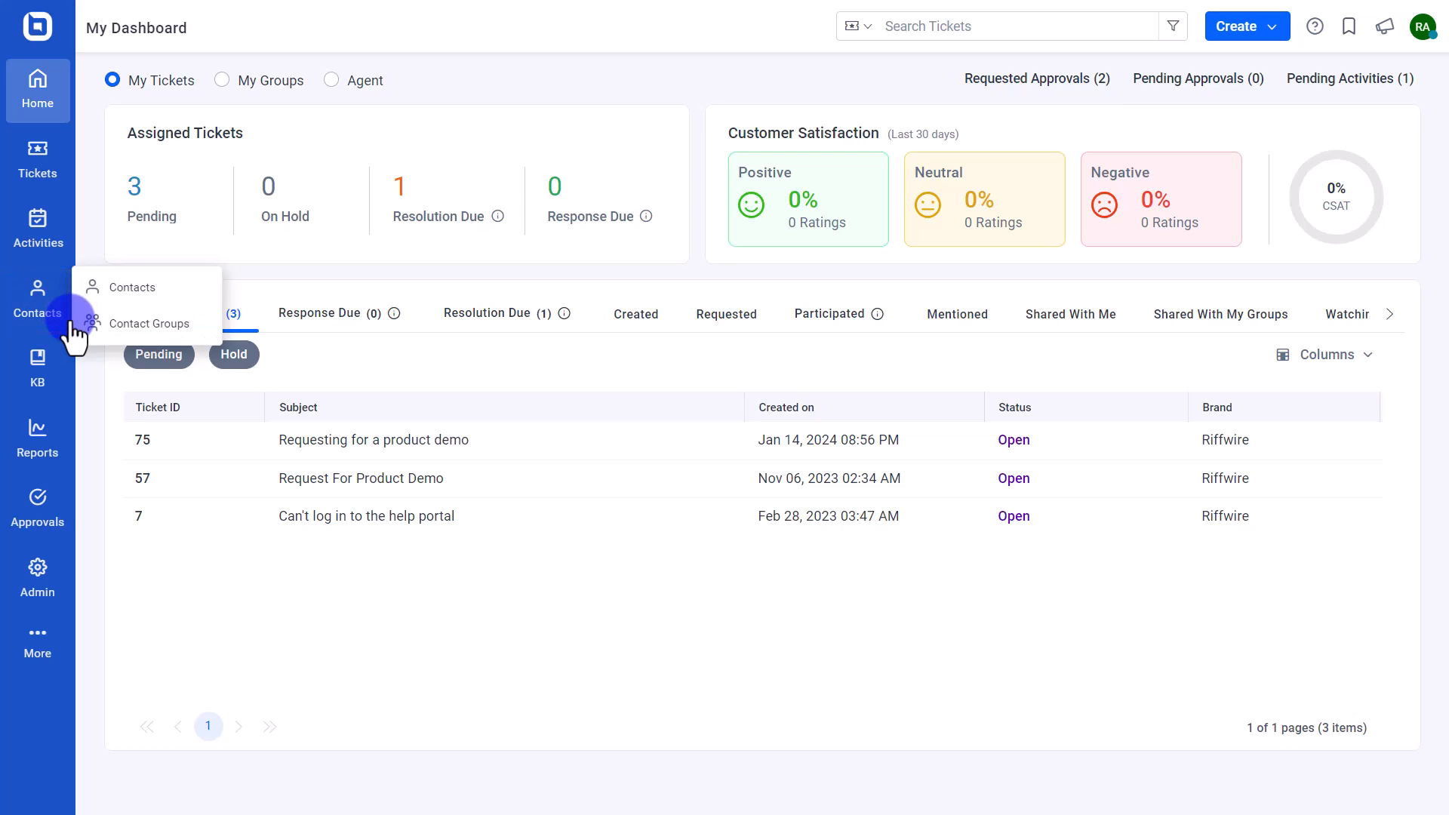
click(159, 331)
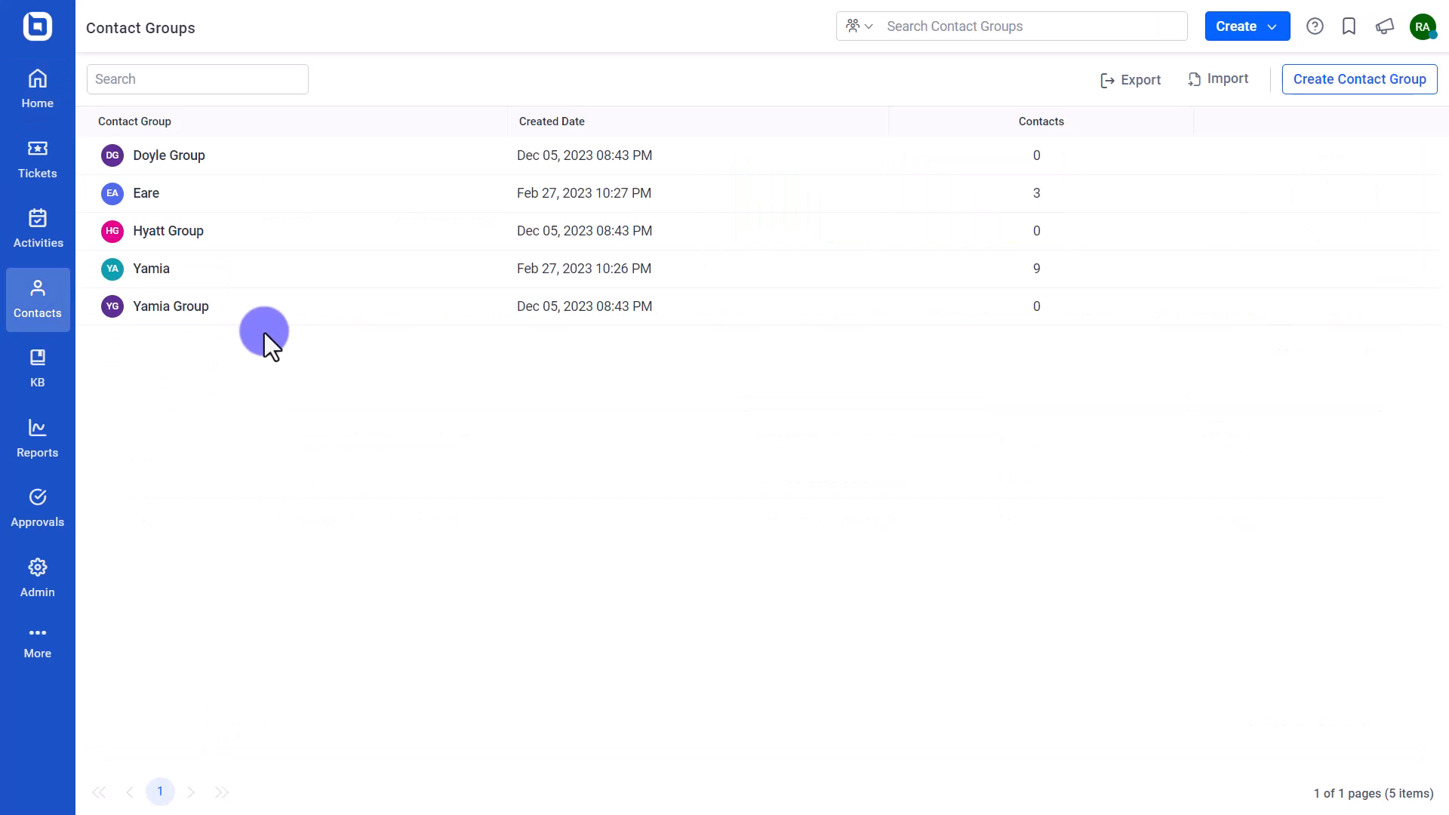
click(139, 198)
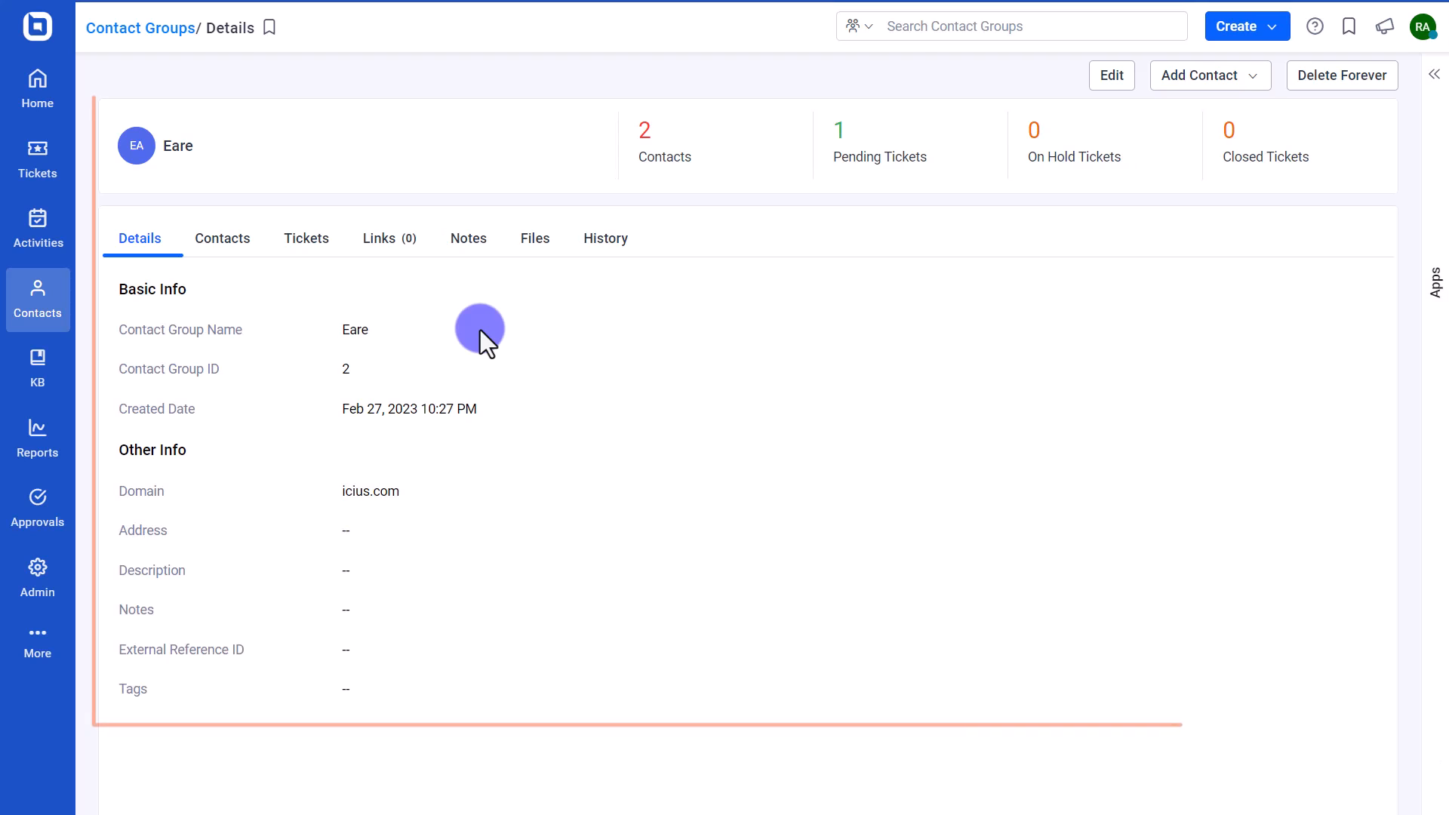
click(1208, 85)
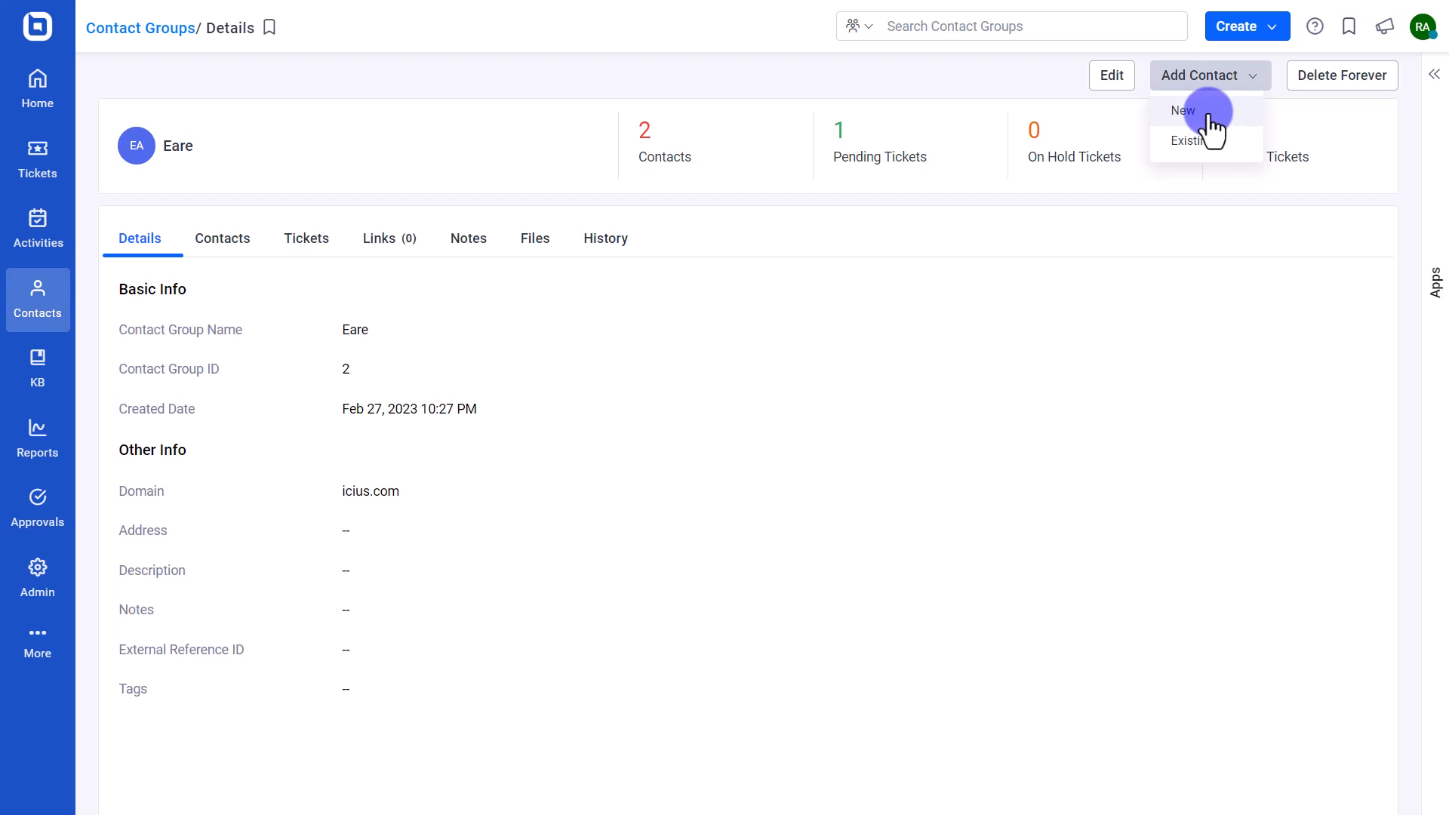
- Create a new contact with the person's name and e-mail in Eare, with View All Tickets enabled
click(1209, 113)
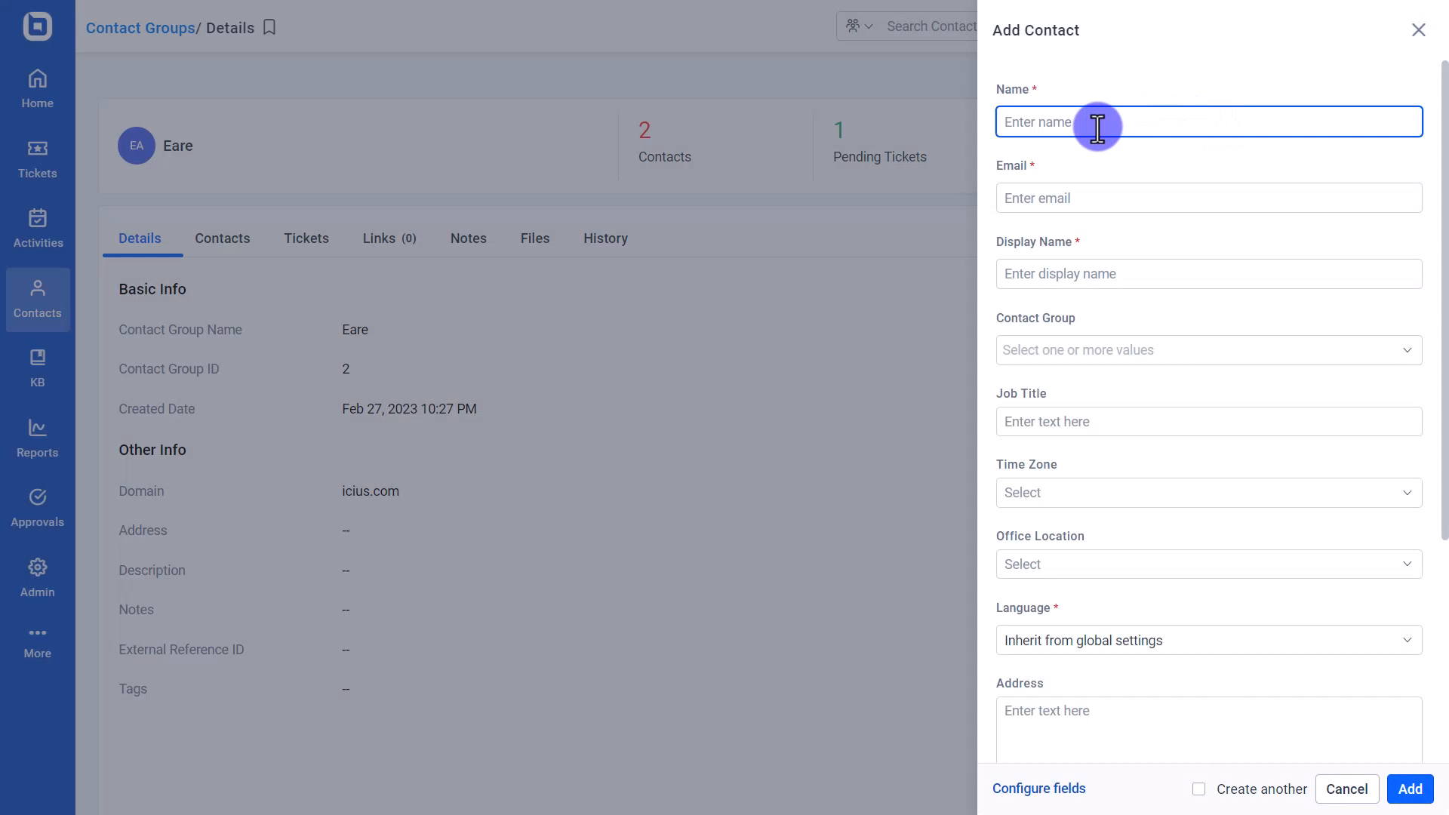
click(1070, 194)
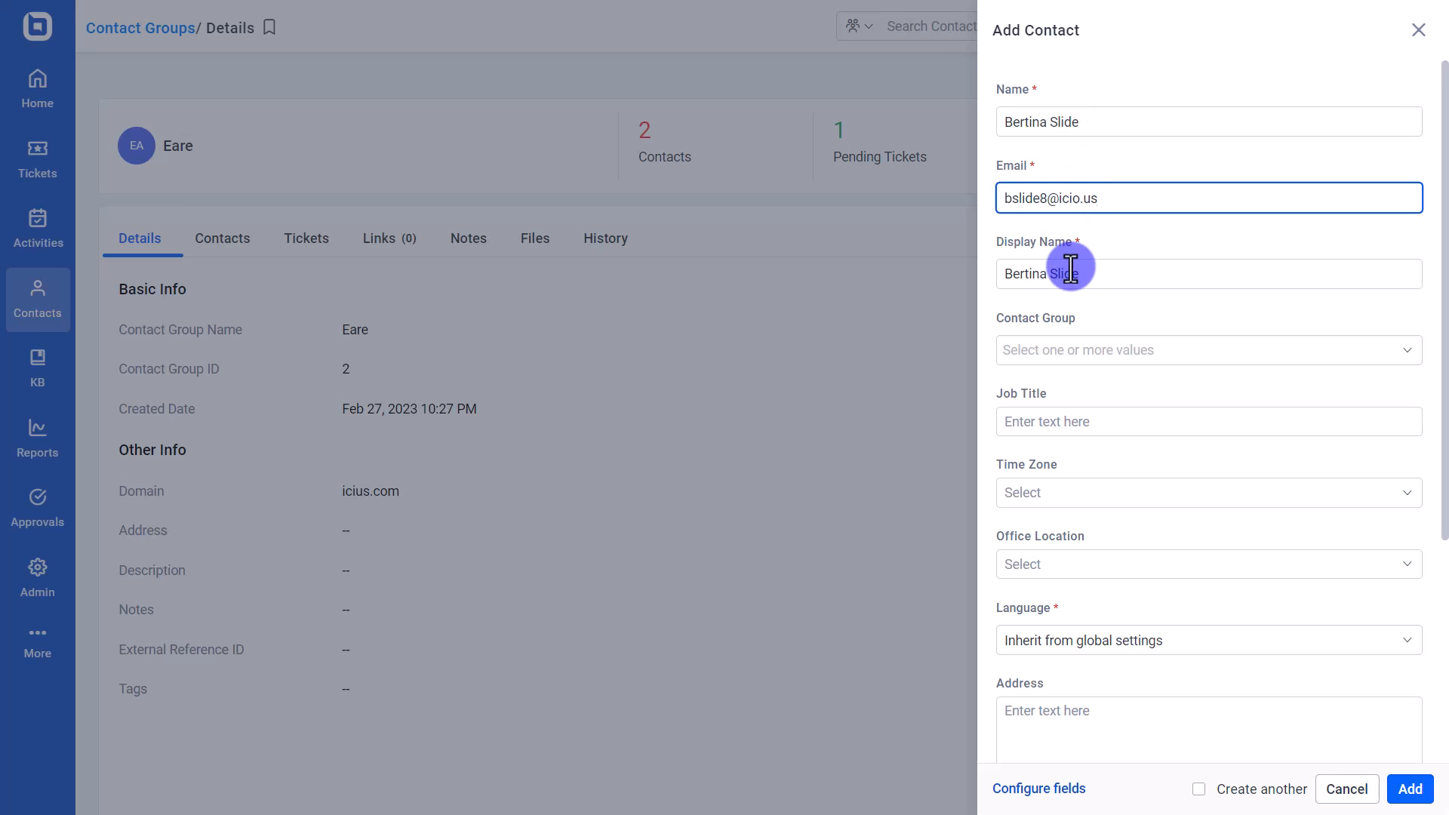
click(1072, 349)
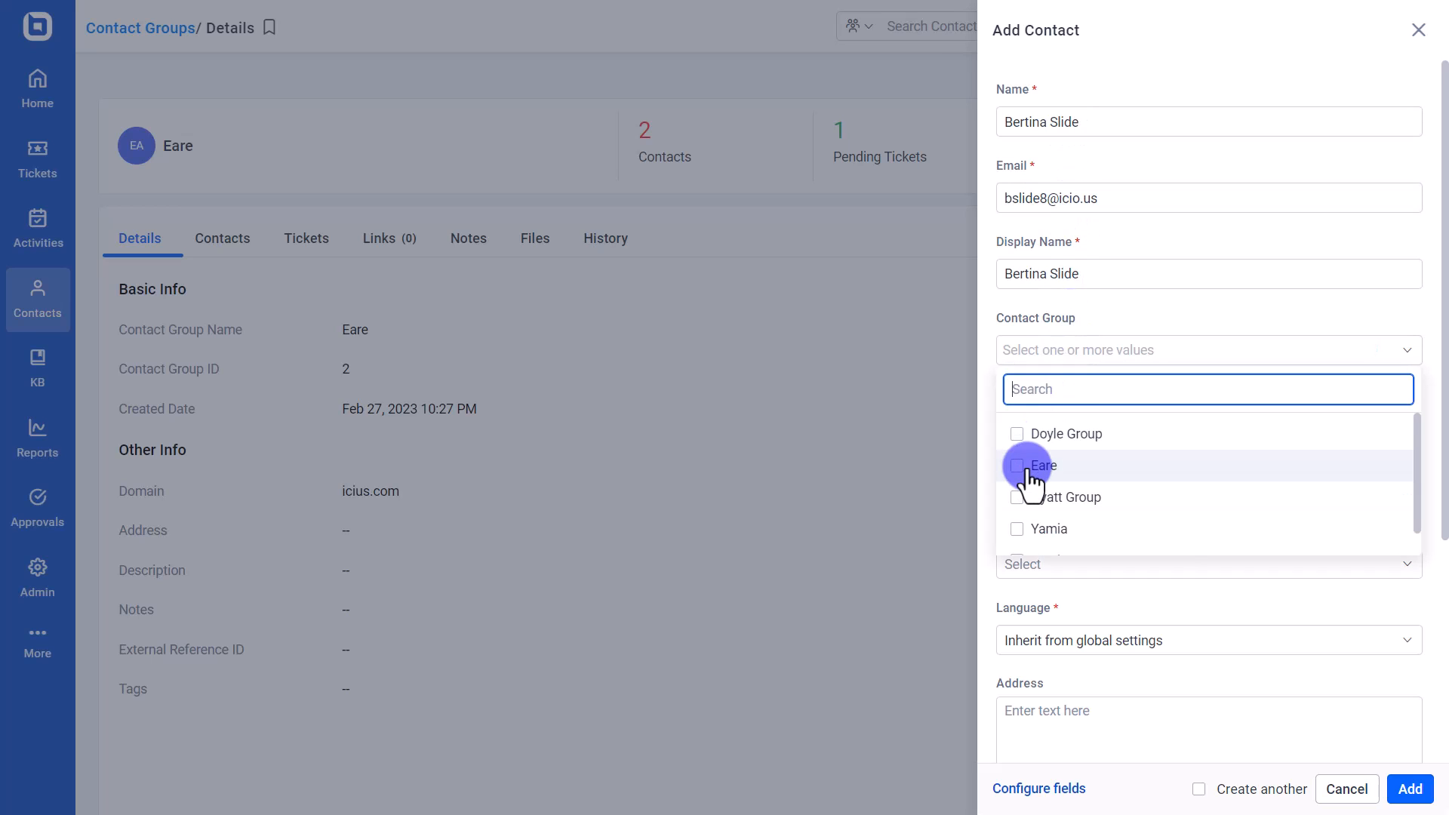
click(1030, 465)
click(1064, 347)
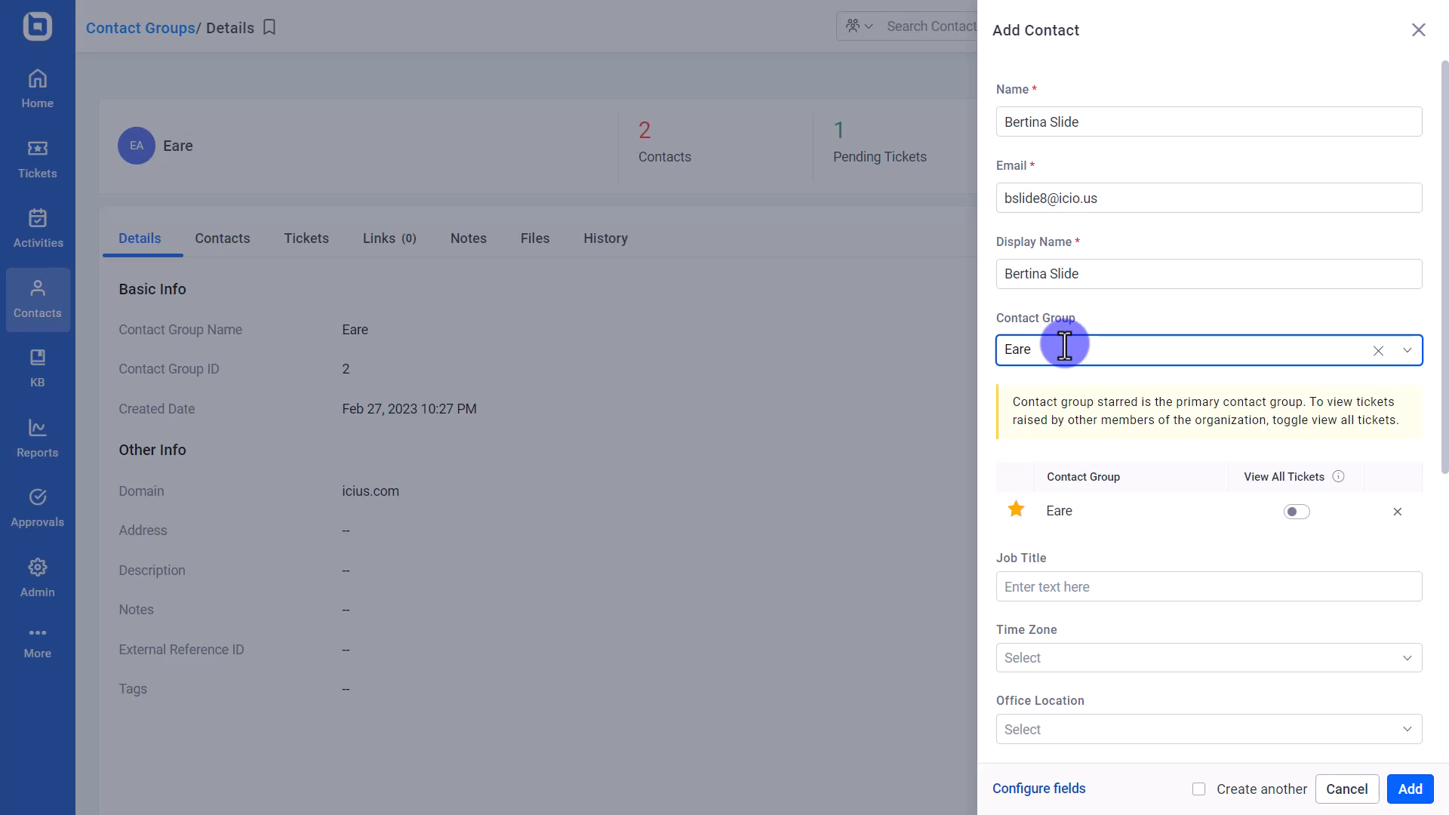
click(1295, 513)
click(1409, 789)
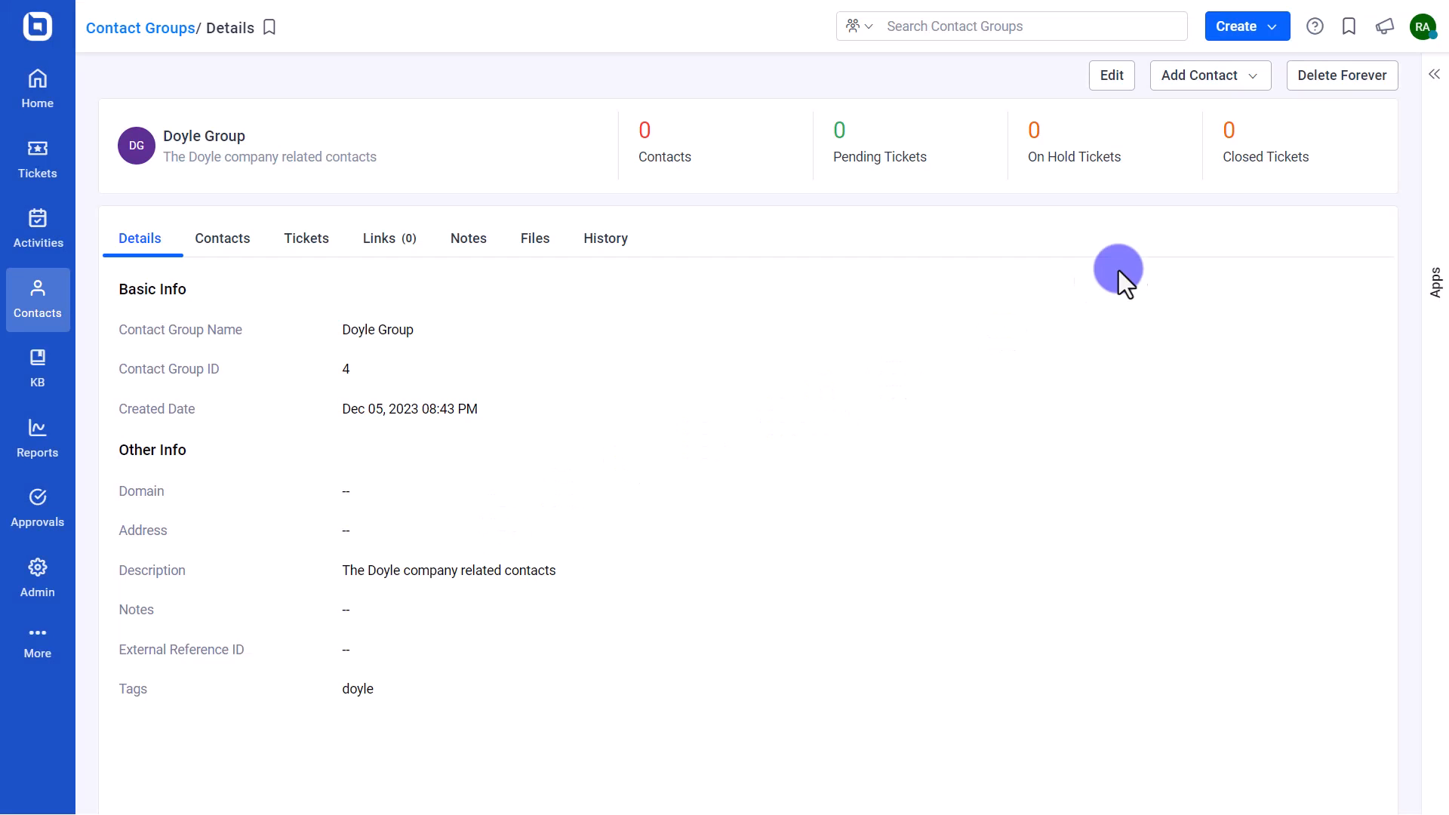
- Add two existing contacts to Doyle Group, giving only the first View All Tickets access
click(1247, 76)
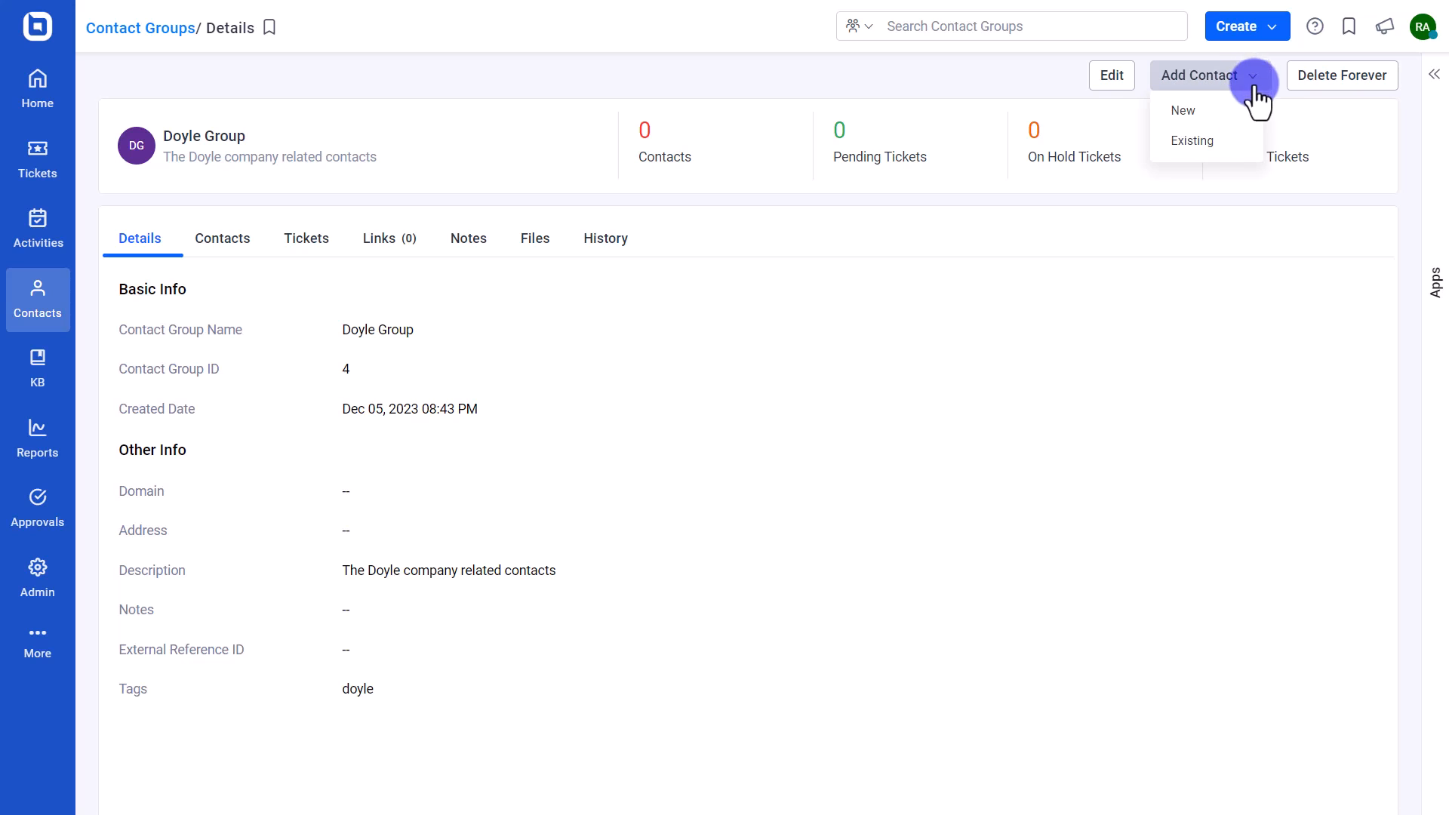
click(1206, 141)
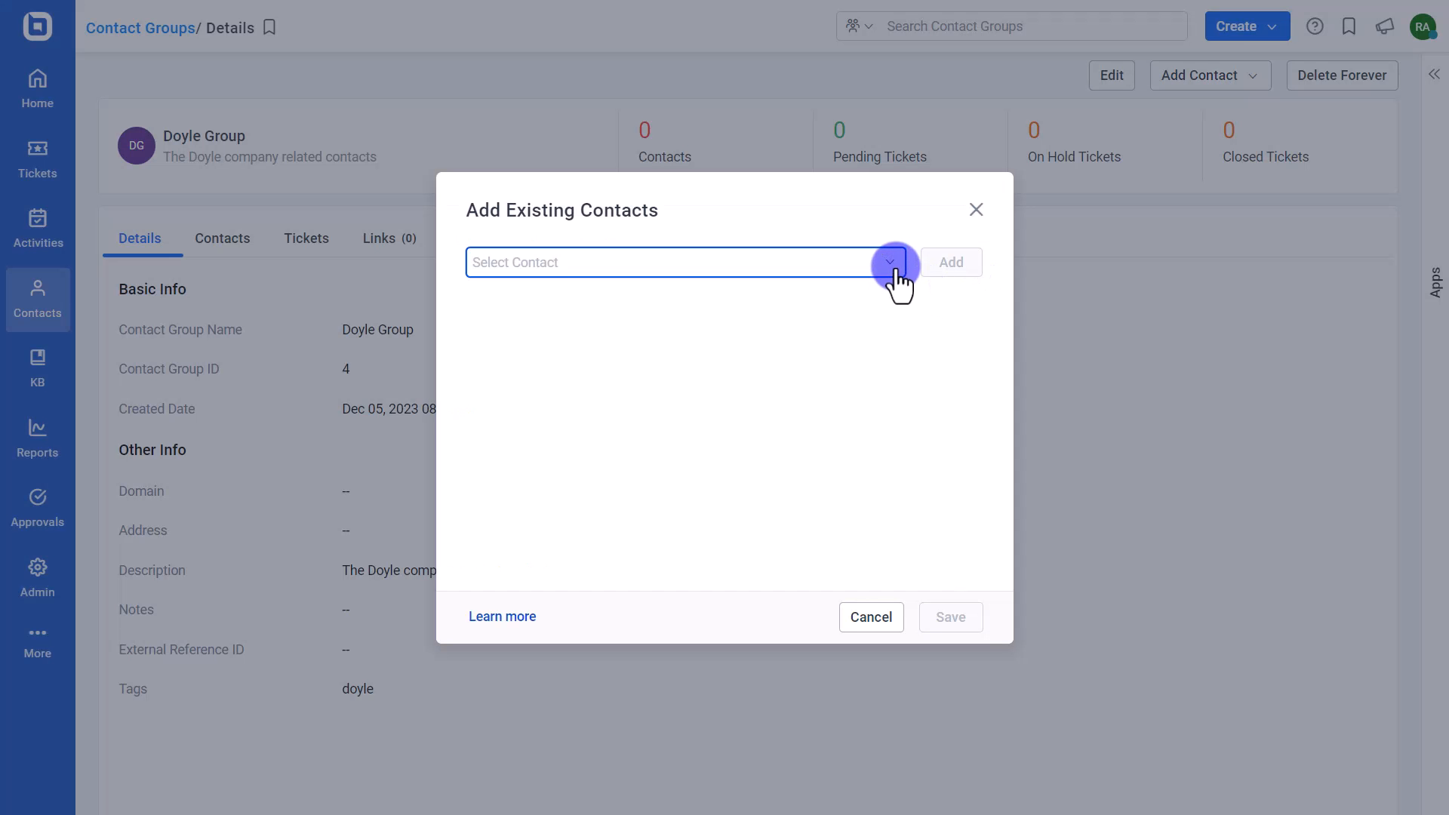
click(891, 263)
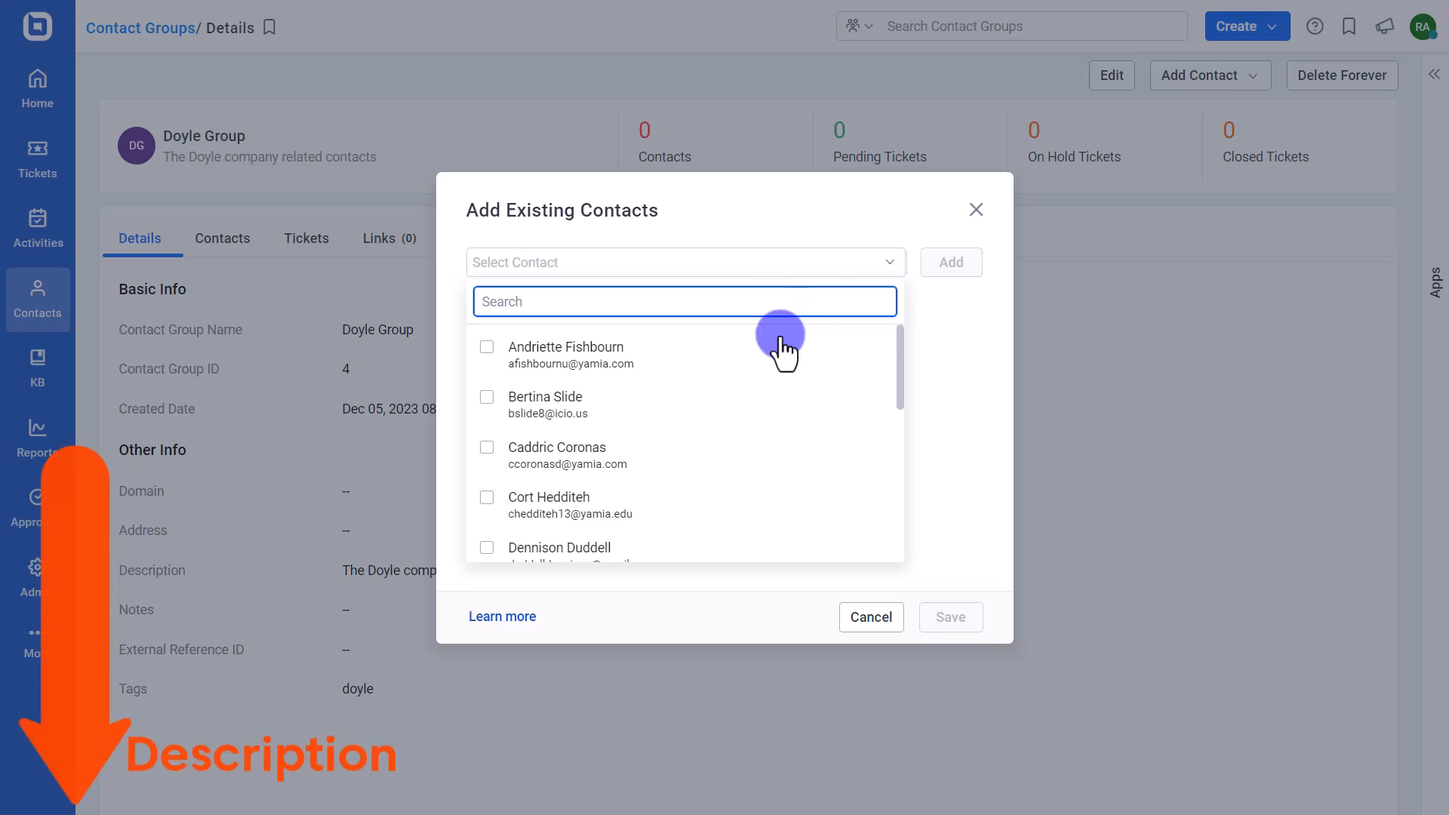
click(648, 378)
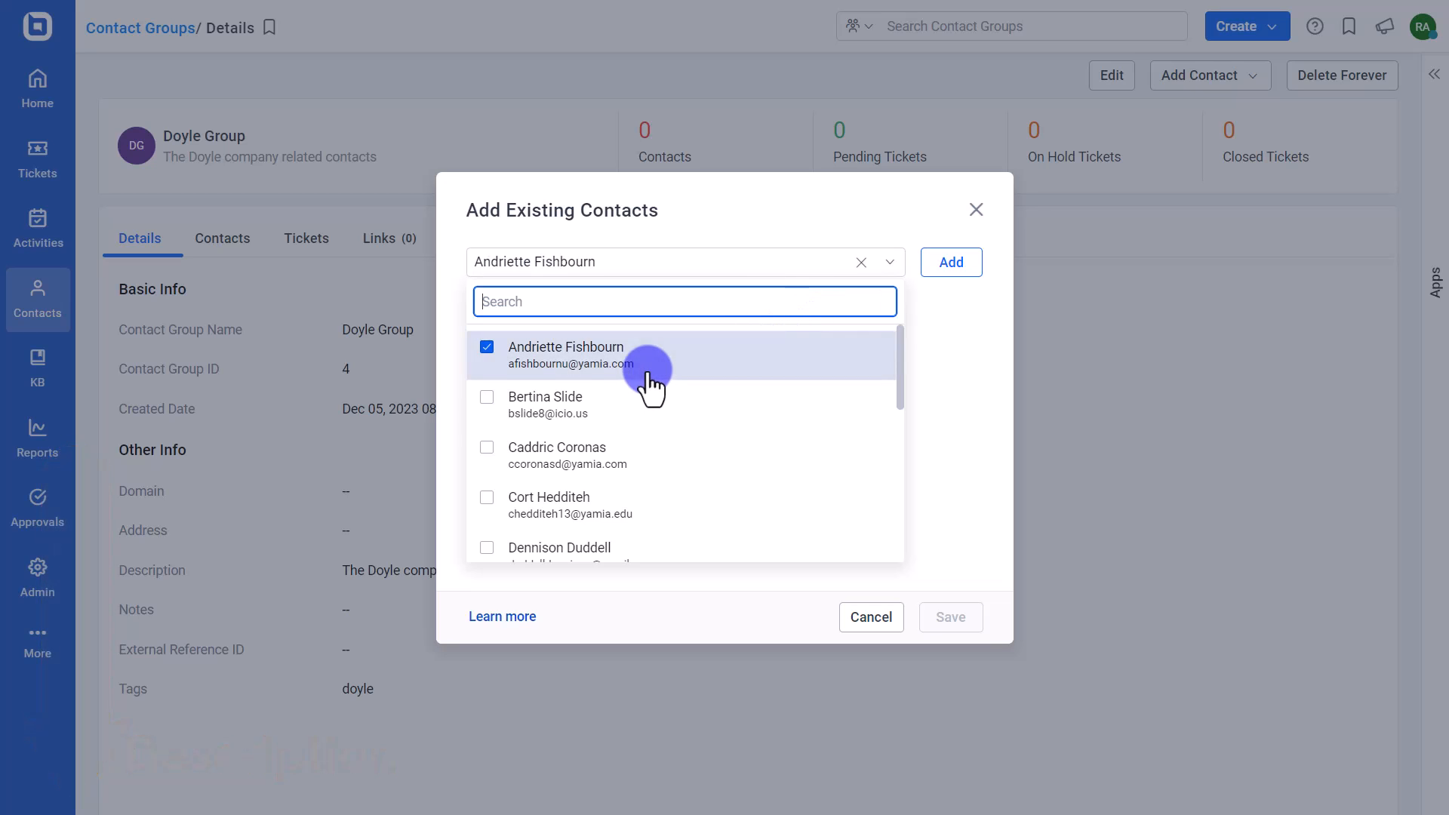
click(623, 415)
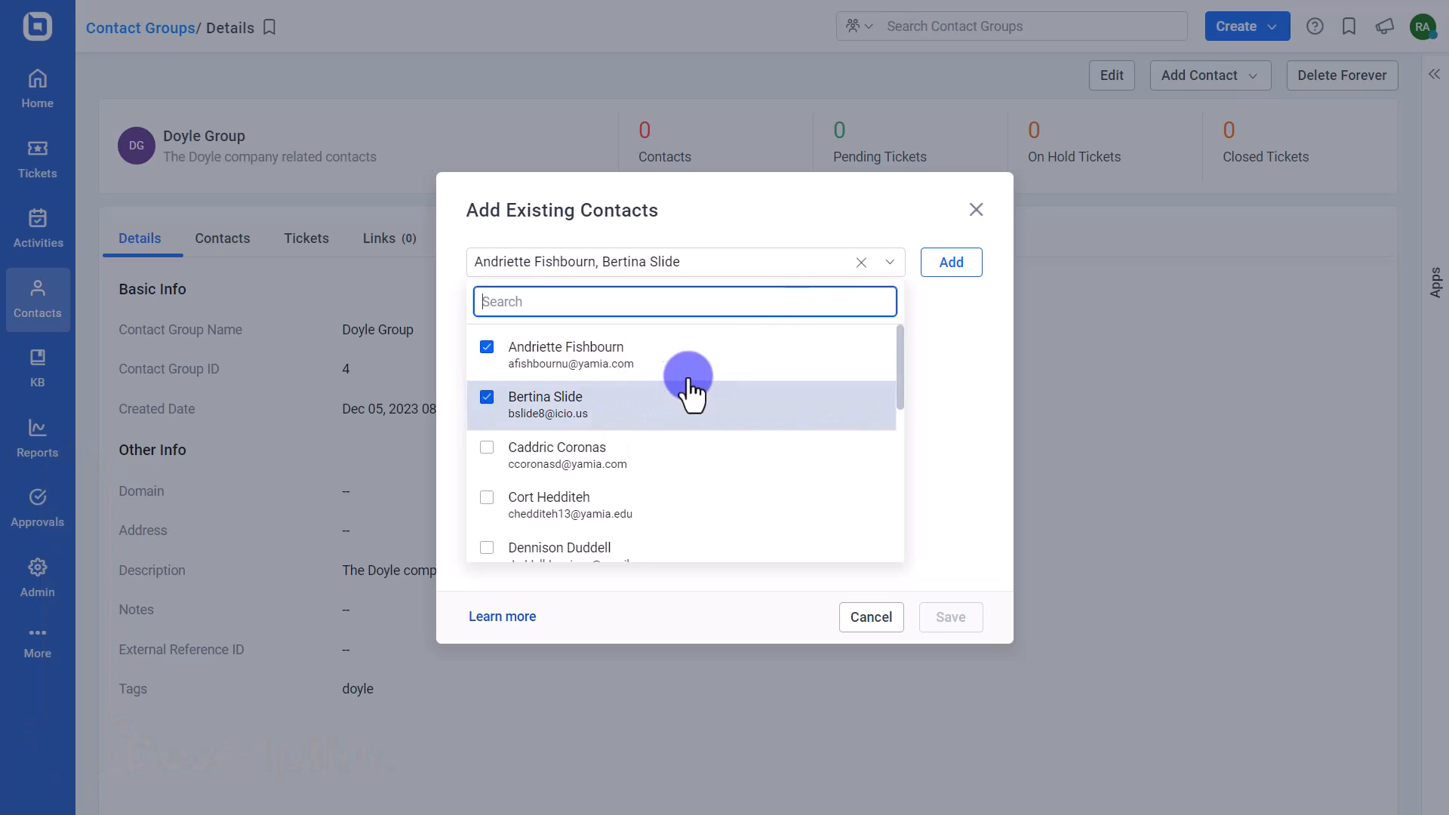
click(936, 274)
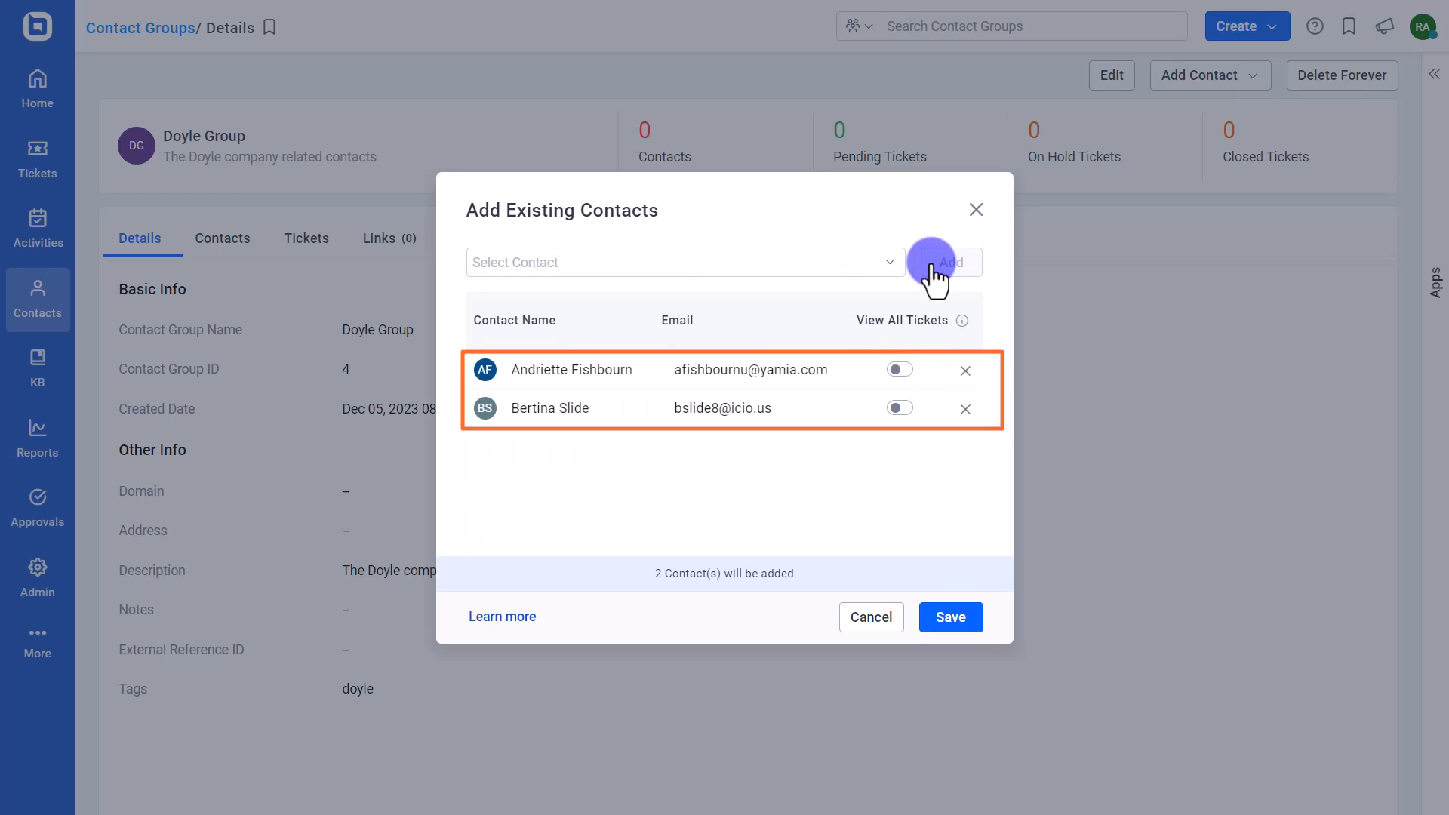
click(895, 370)
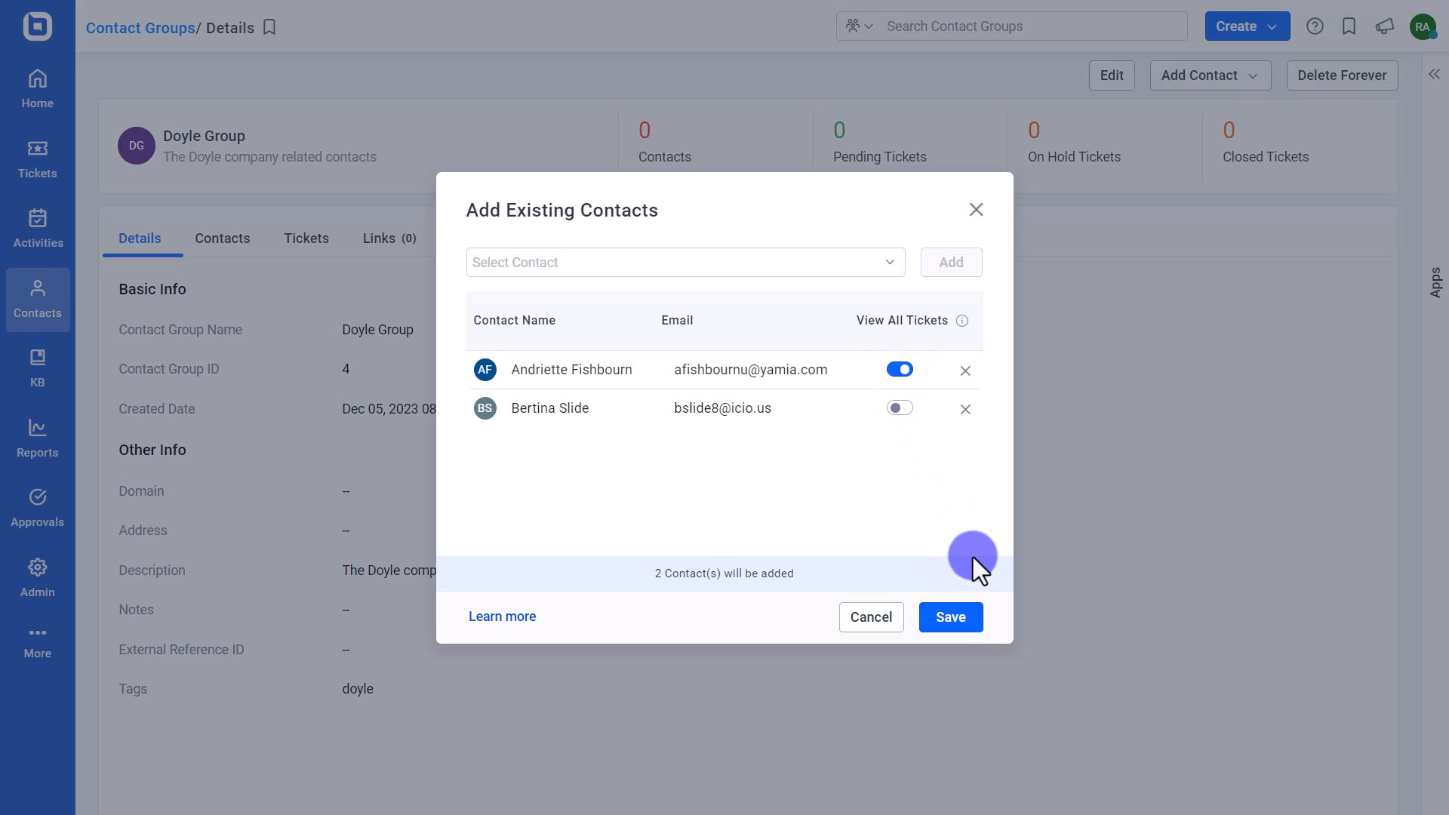
click(951, 618)
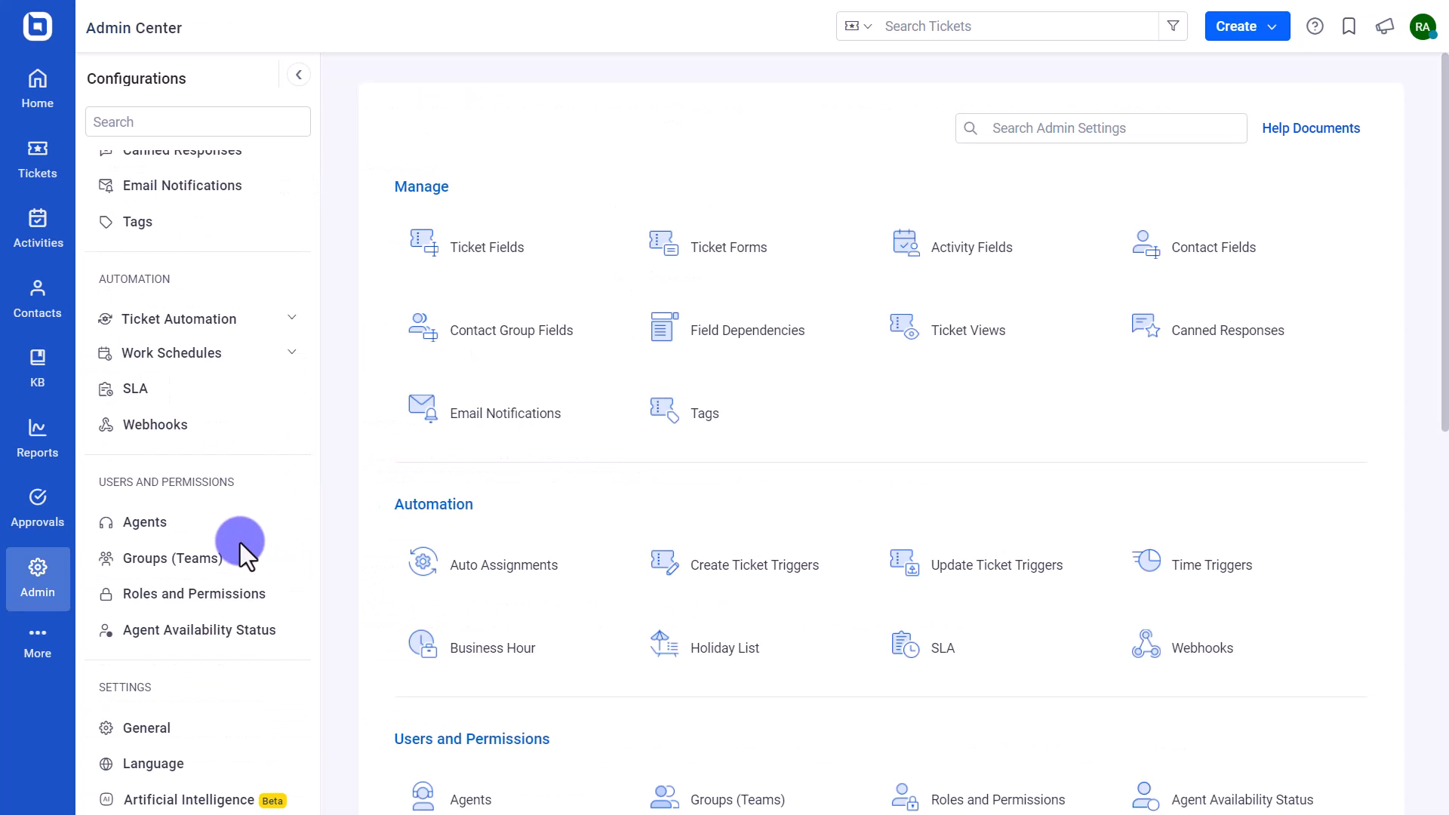
- Open the admin General settings
click(220, 723)
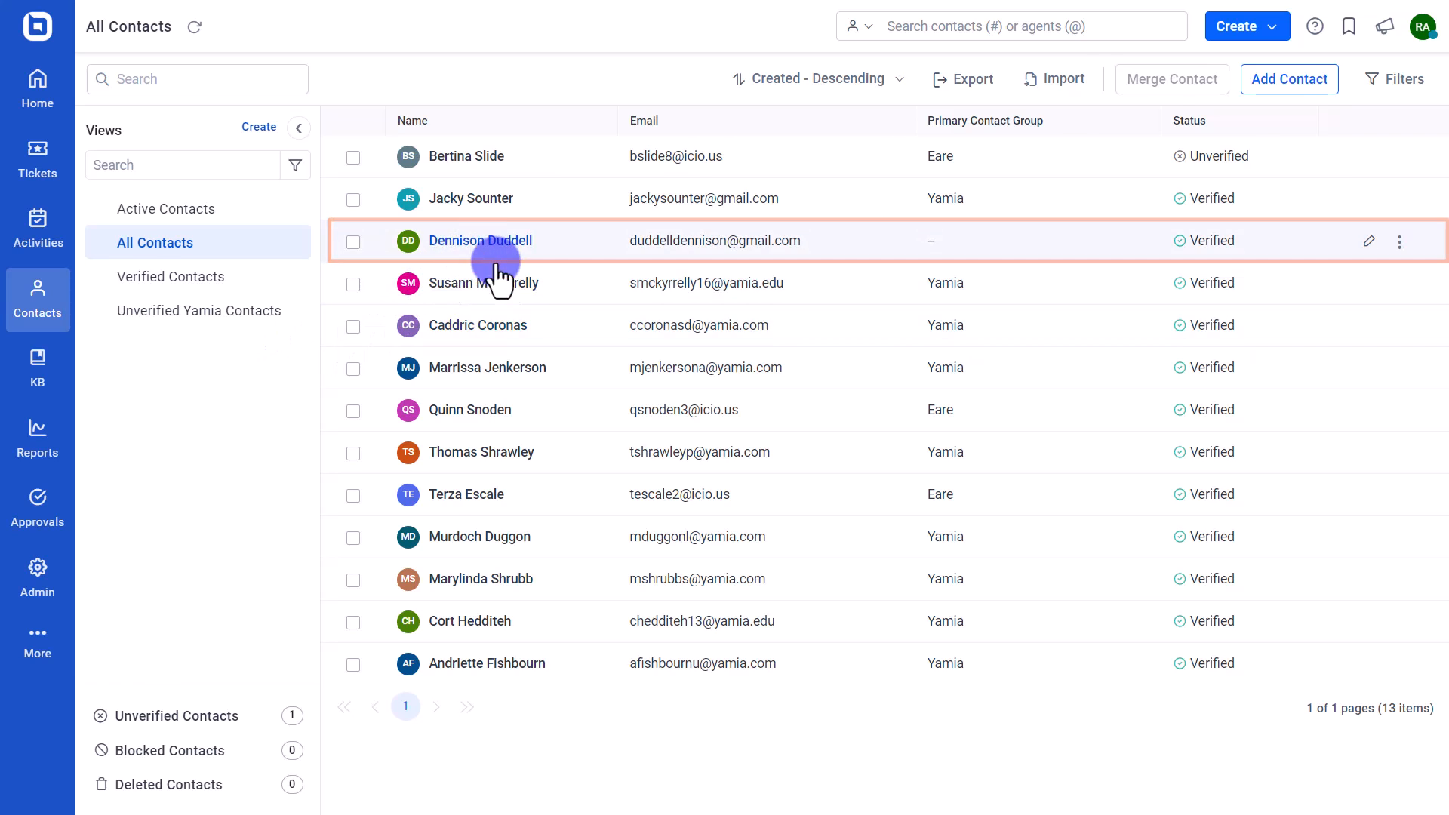
- Add the contact lacking a primary group to Doyle Group, Eare and Yamia, each with View All Tickets
click(483, 242)
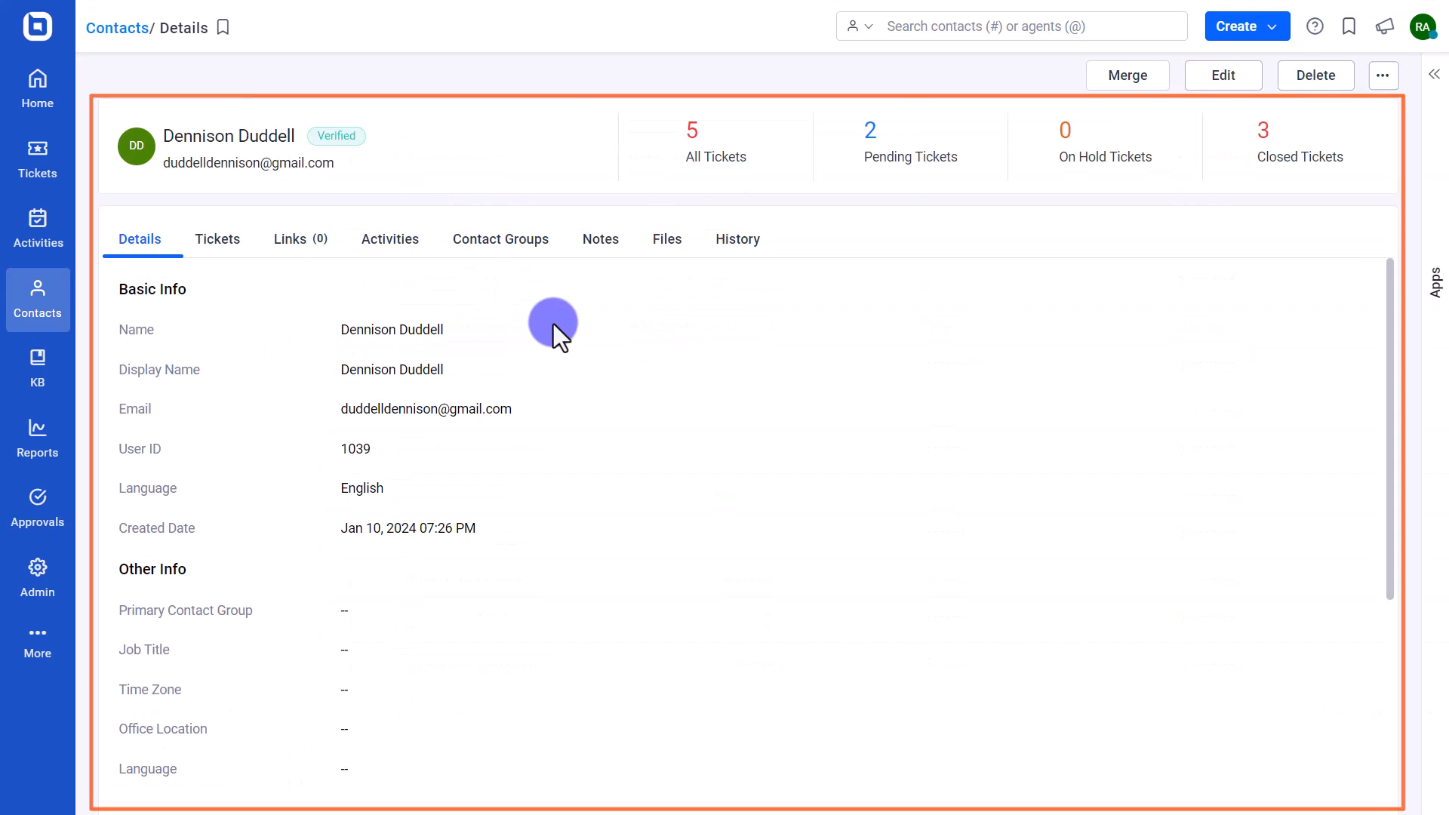
click(503, 253)
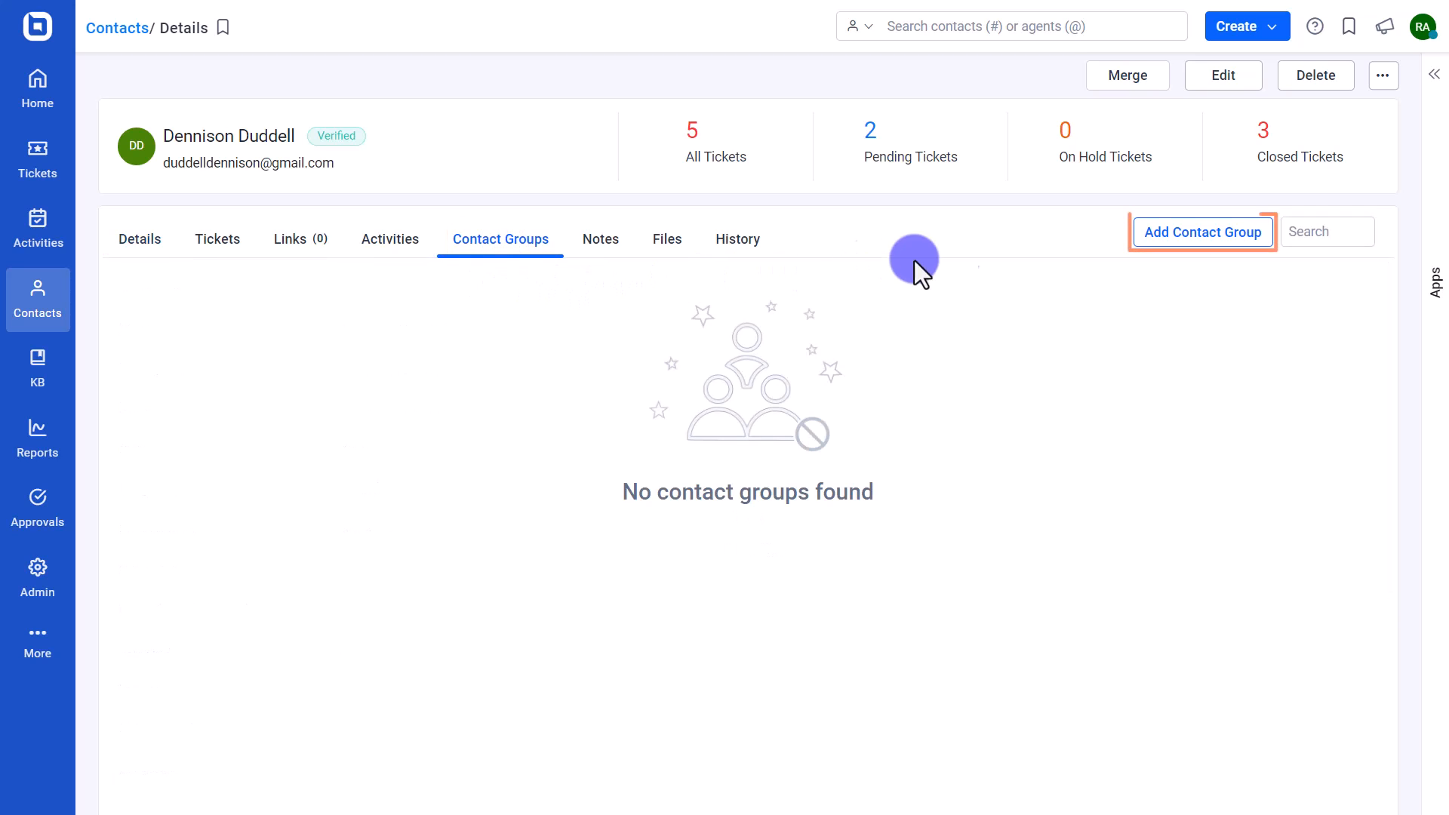
click(1221, 231)
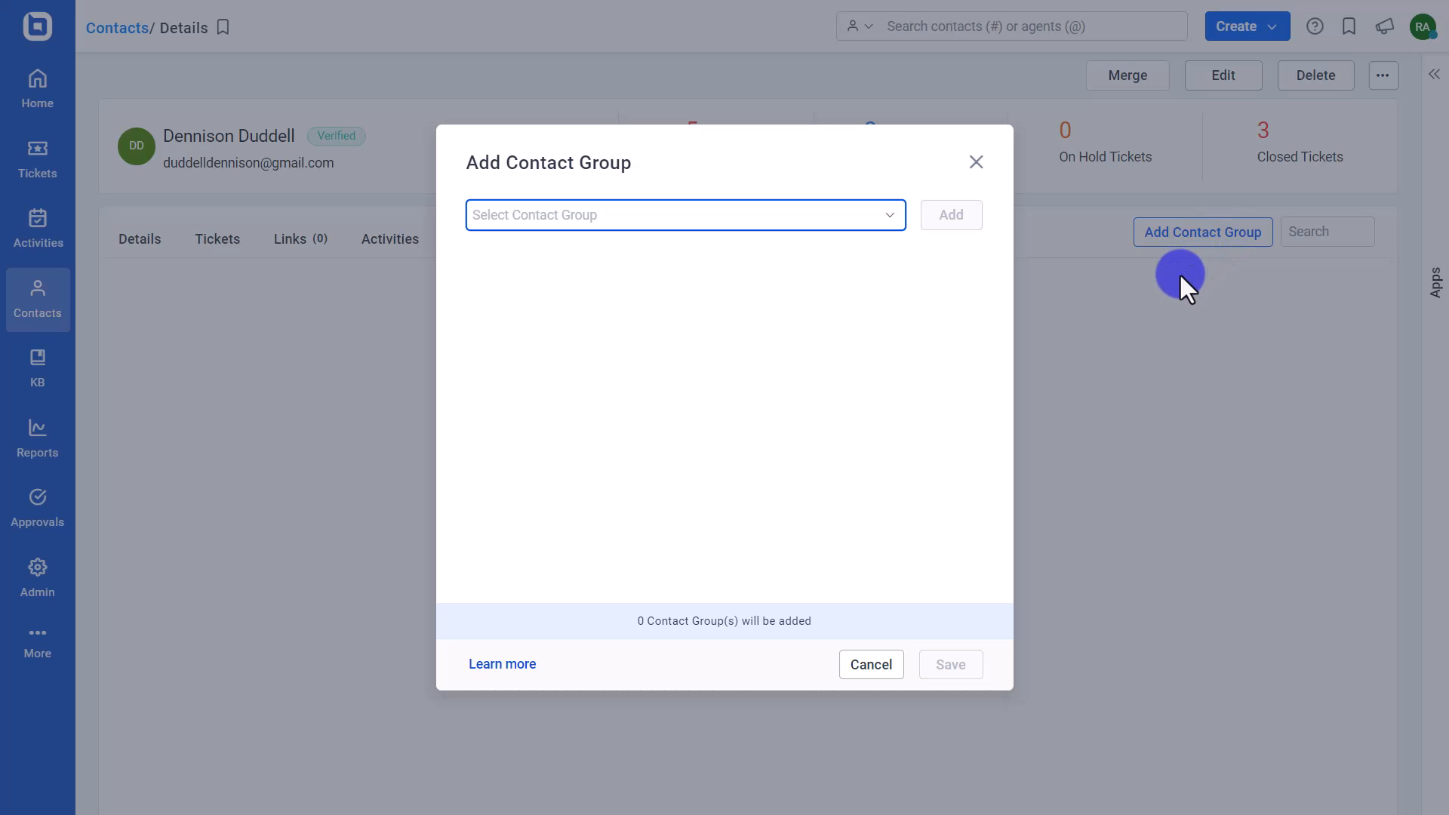
click(898, 217)
click(667, 302)
click(641, 330)
click(586, 396)
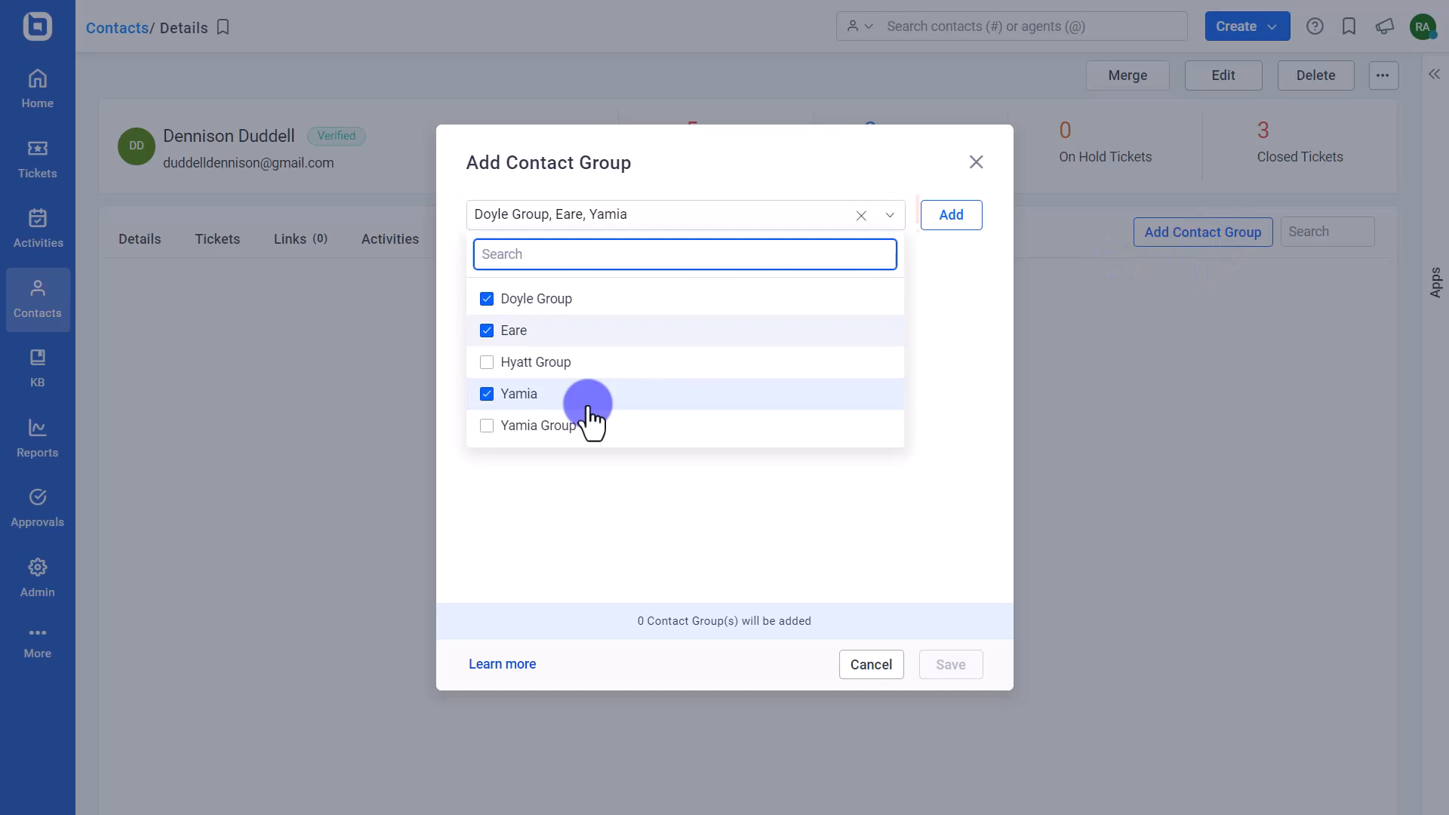
click(944, 215)
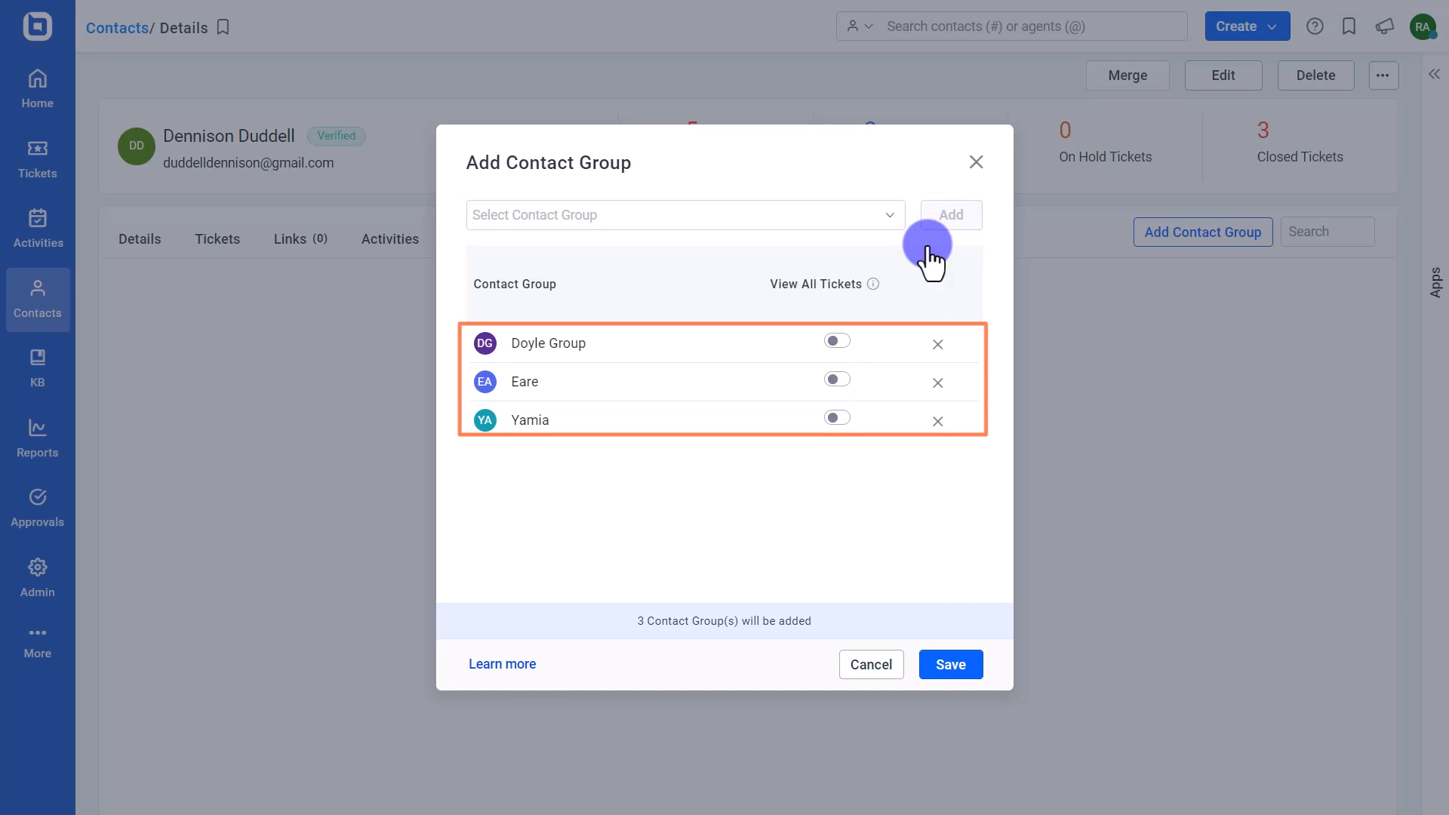
click(837, 417)
click(836, 341)
click(836, 379)
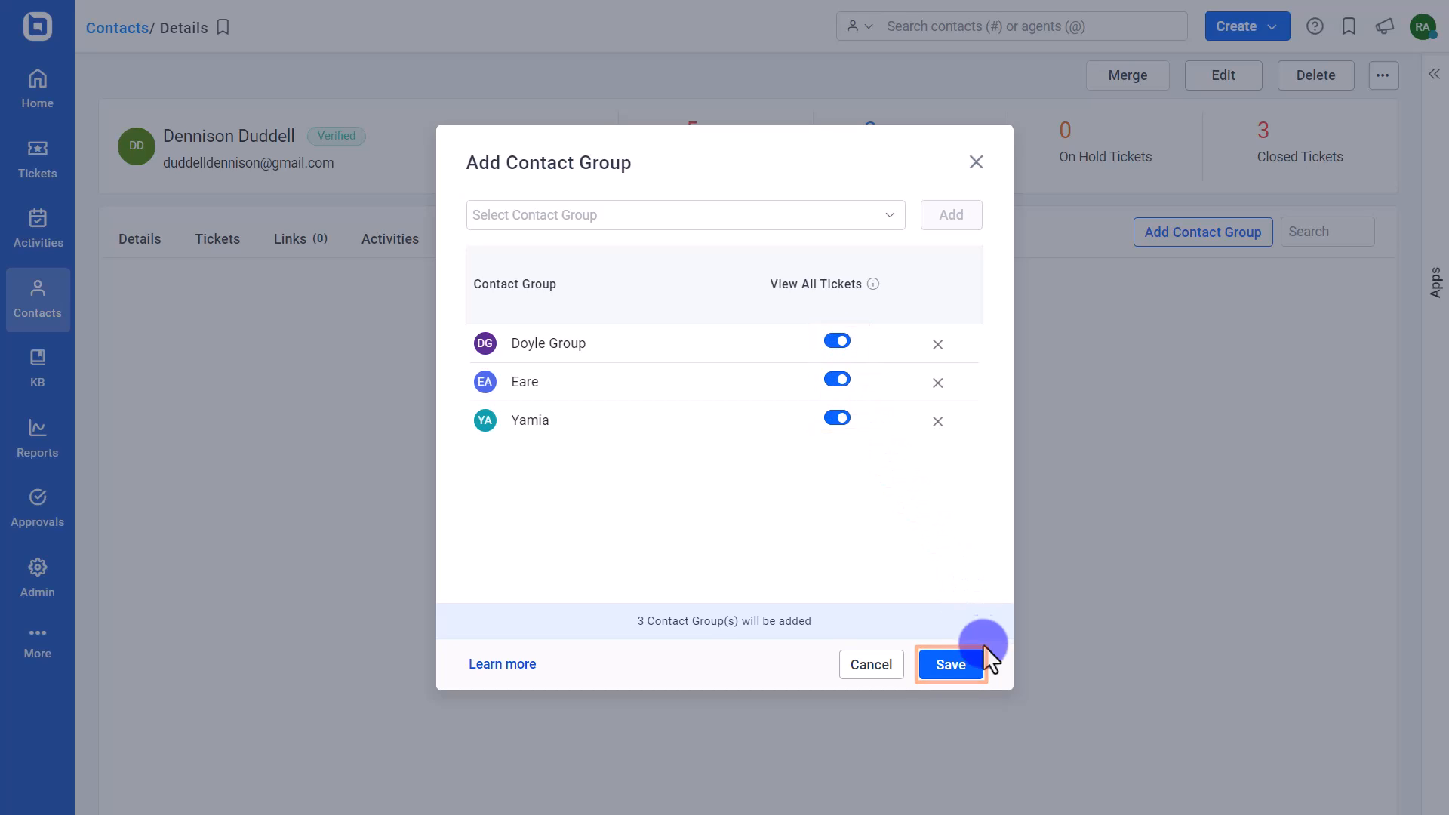
click(962, 658)
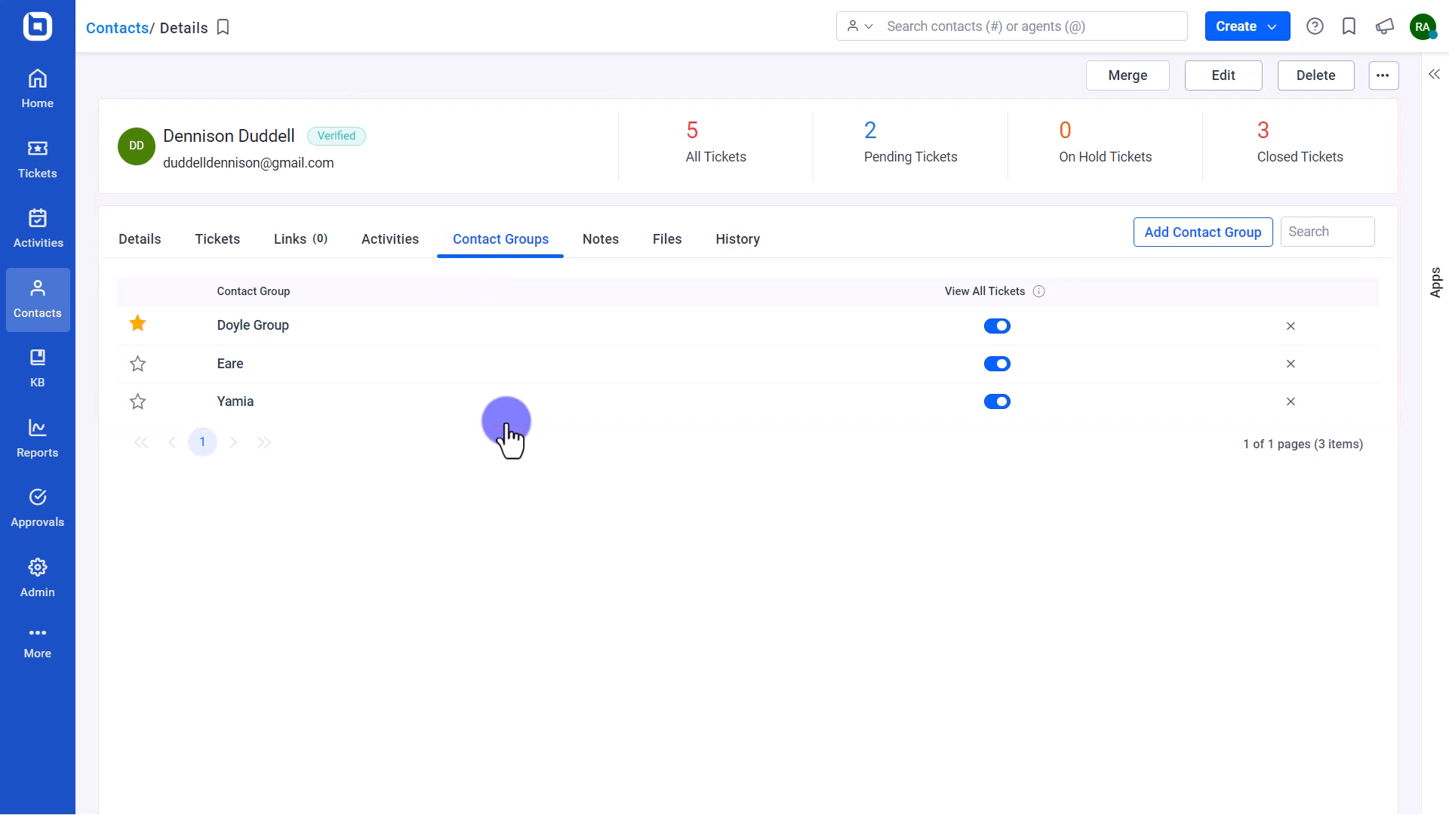
- Star Yamia as the contact's primary group, review Yamia's settings, then view My Organization Tickets
click(138, 401)
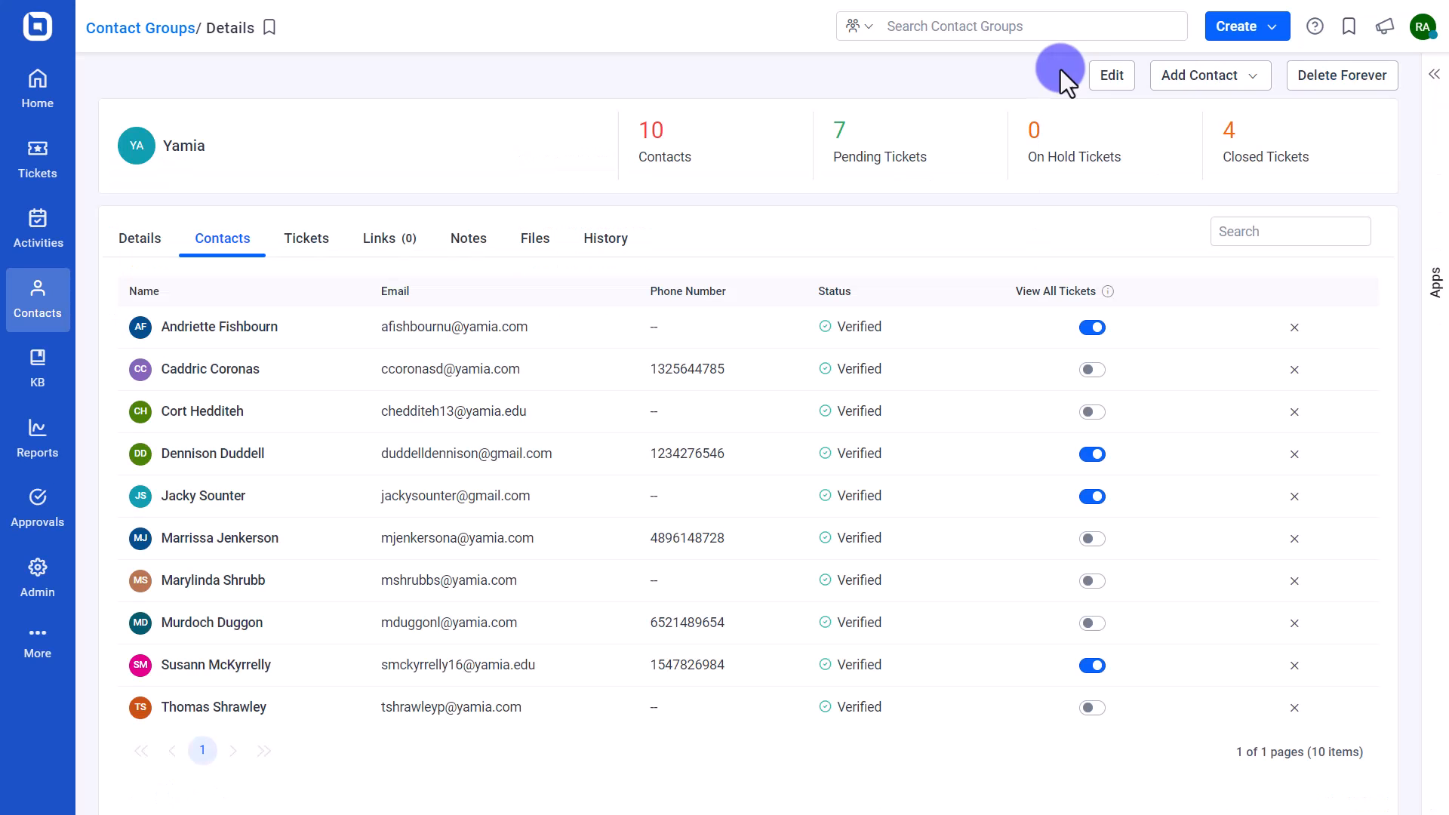
click(1101, 72)
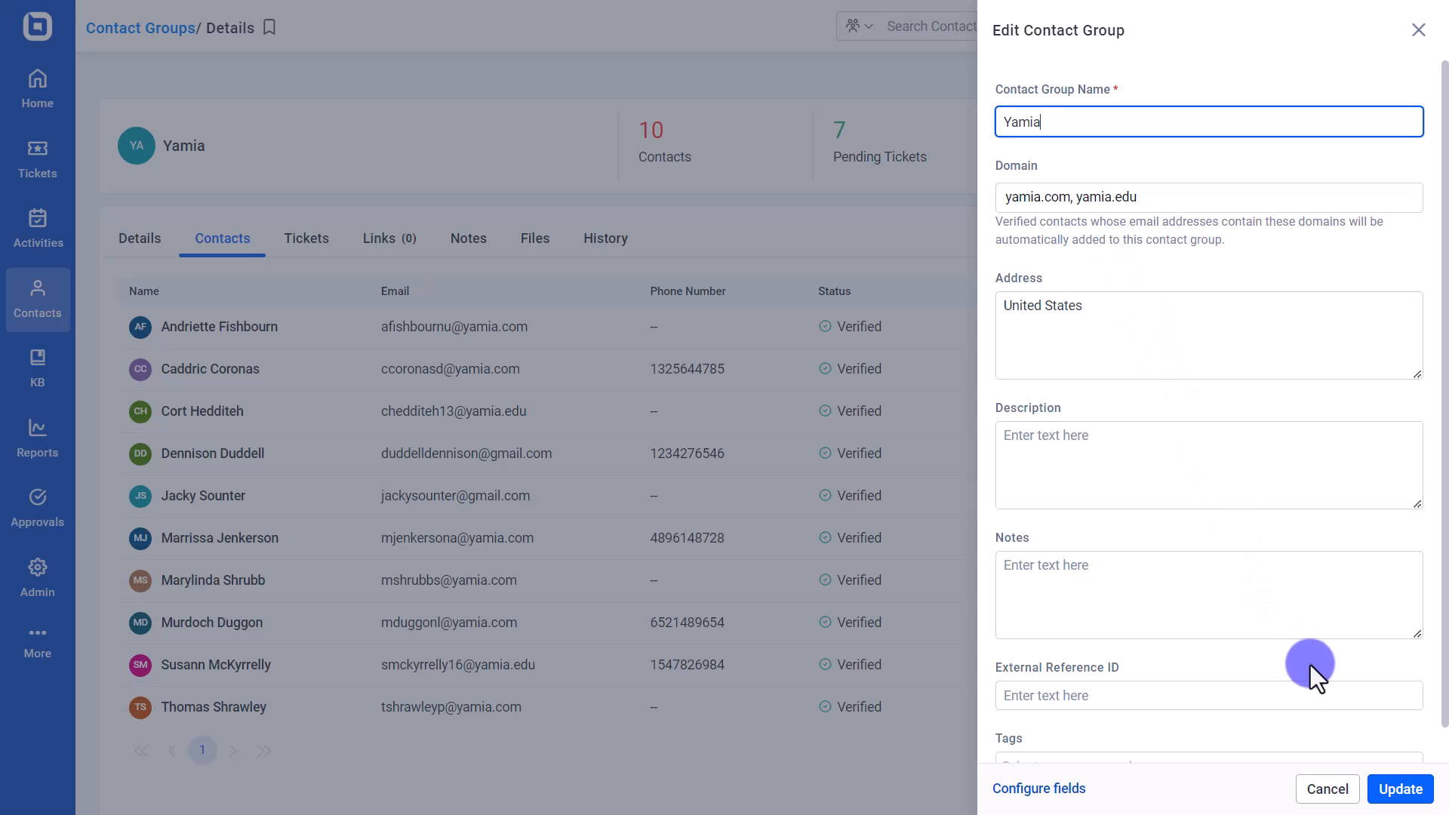
key(Escape)
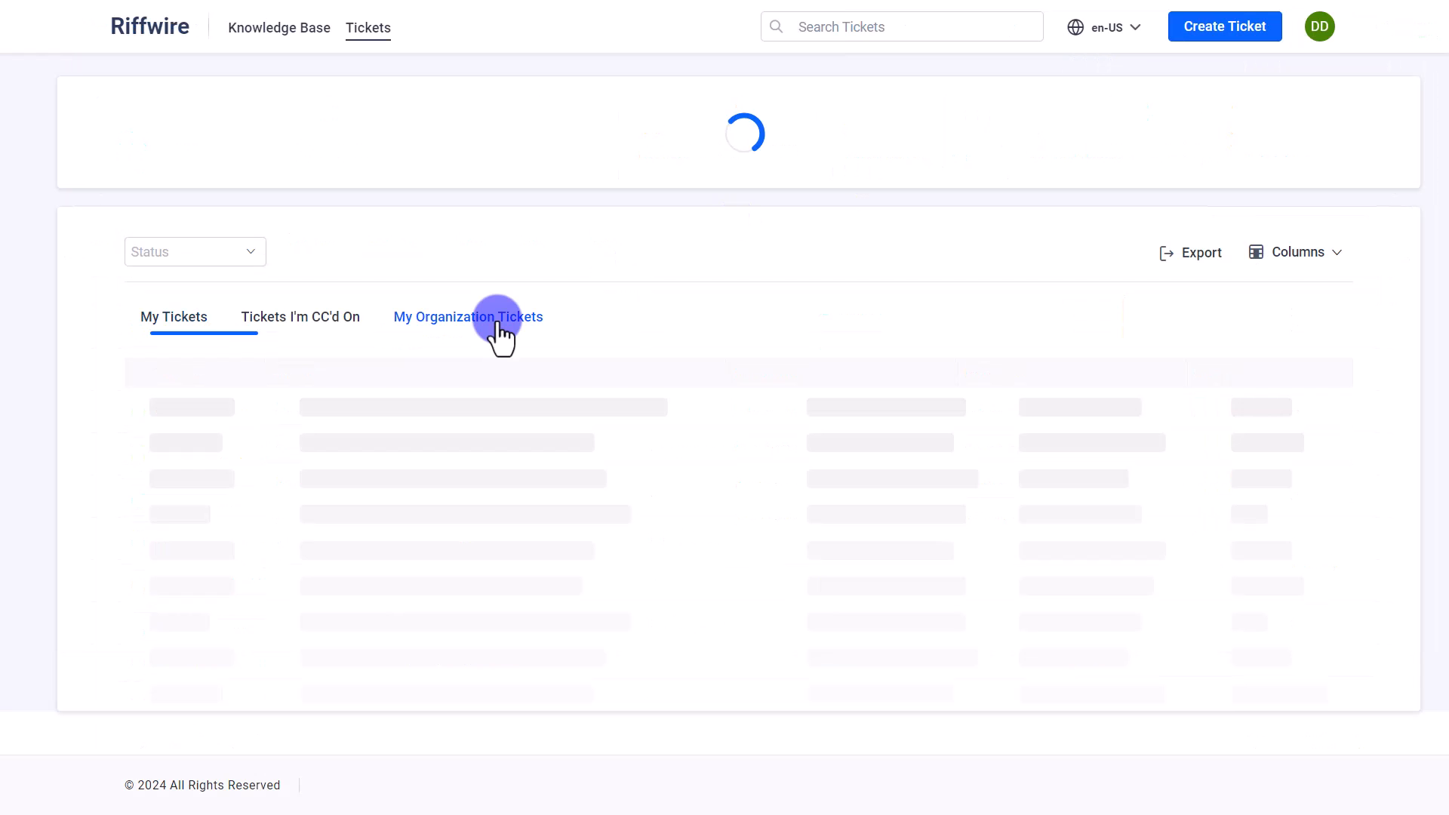
click(497, 321)
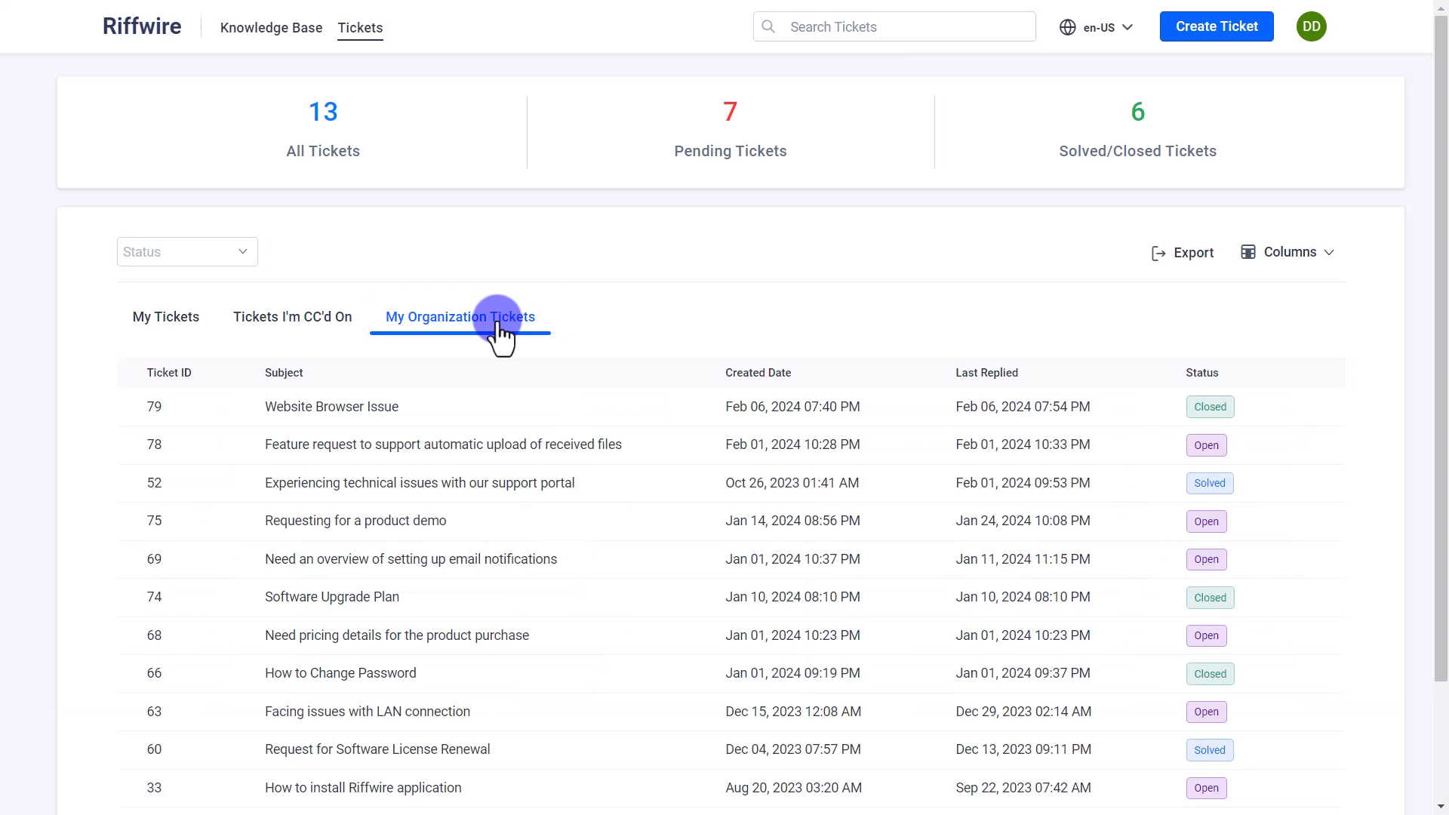
- Scroll through the 13 organization tickets now visible to the contact
scroll(317, 457, down, 2)
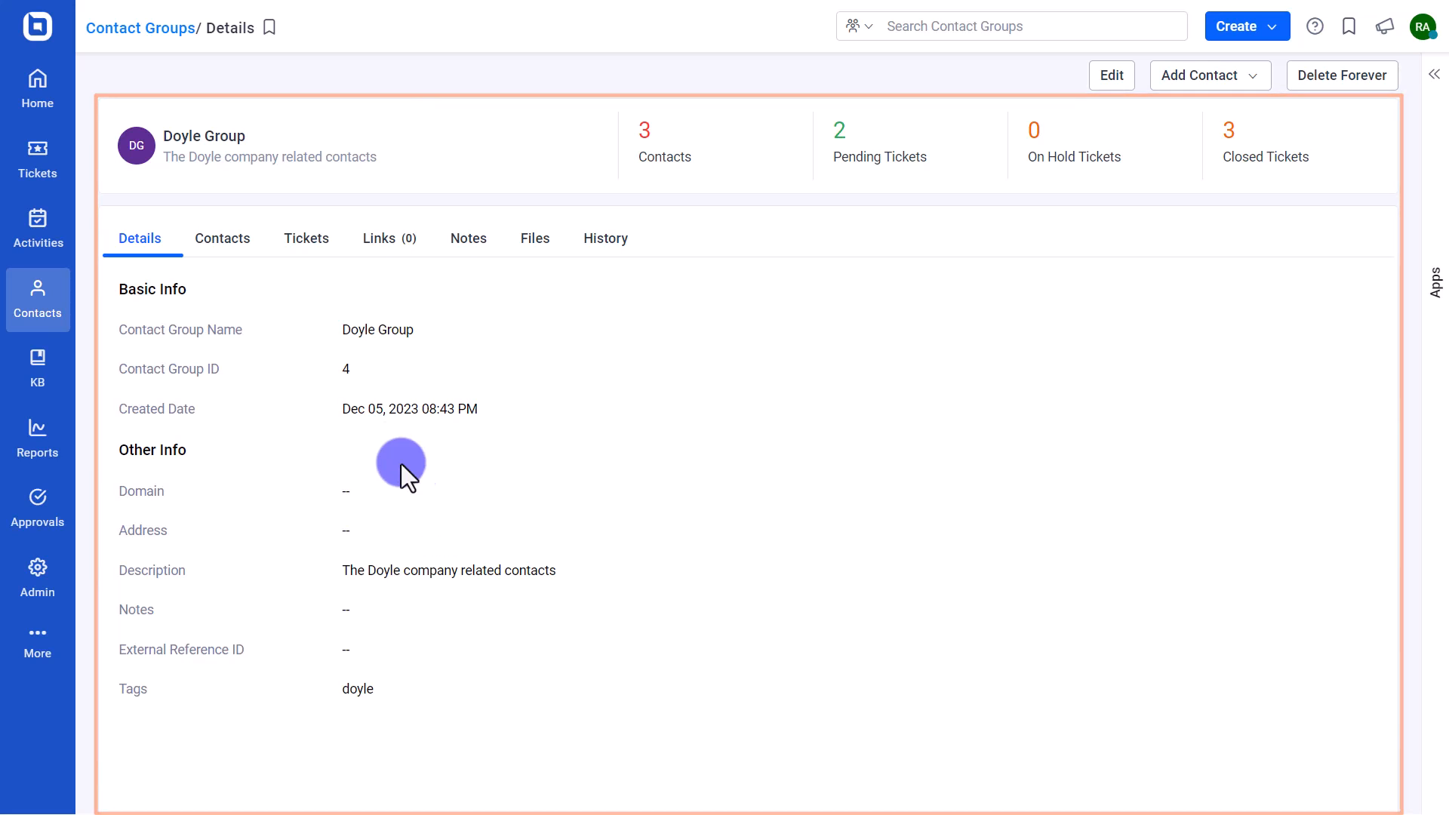
- Remove the unverified contact from Doyle Group's contact list and confirm the removal
click(239, 256)
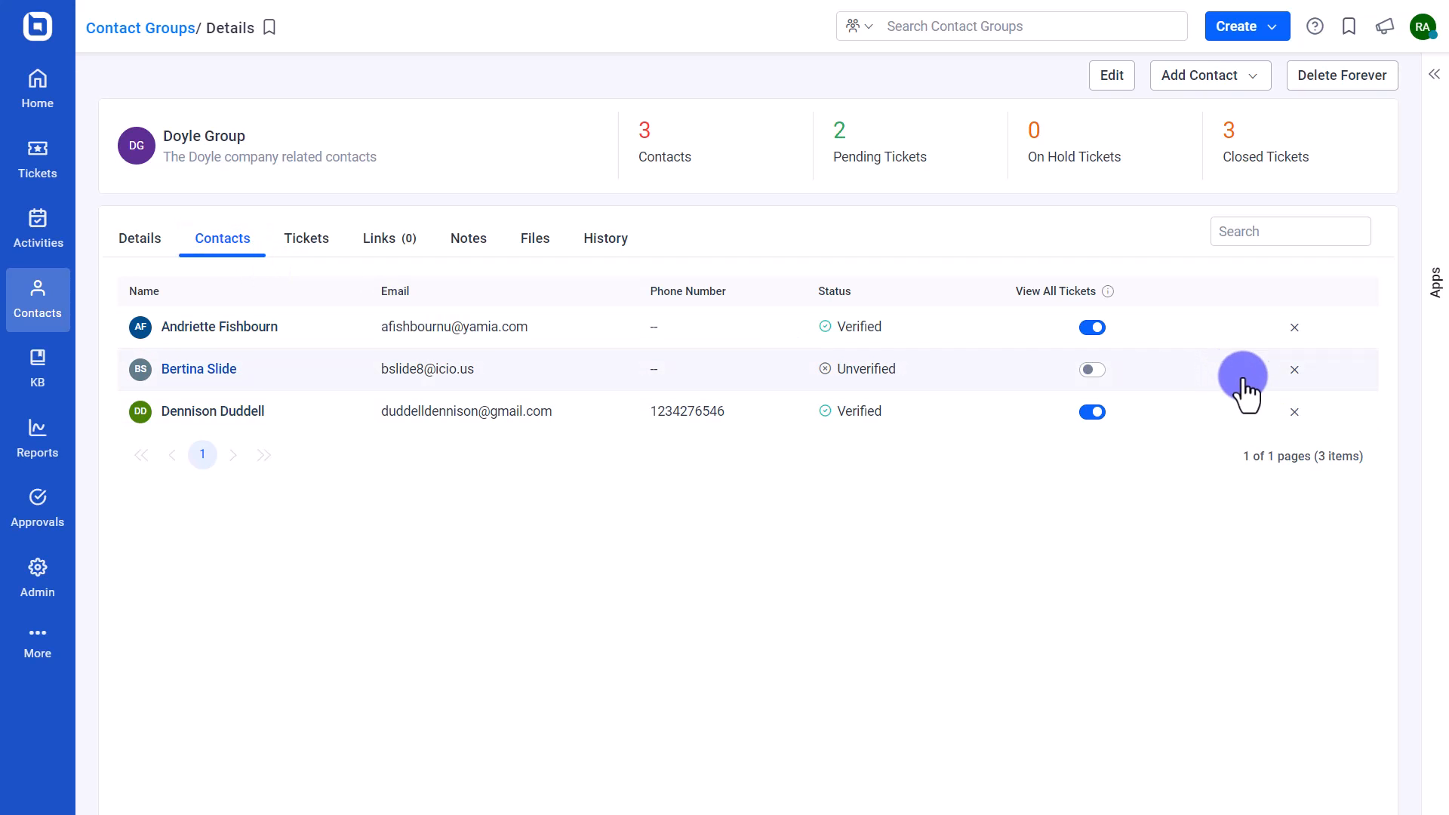
click(1295, 369)
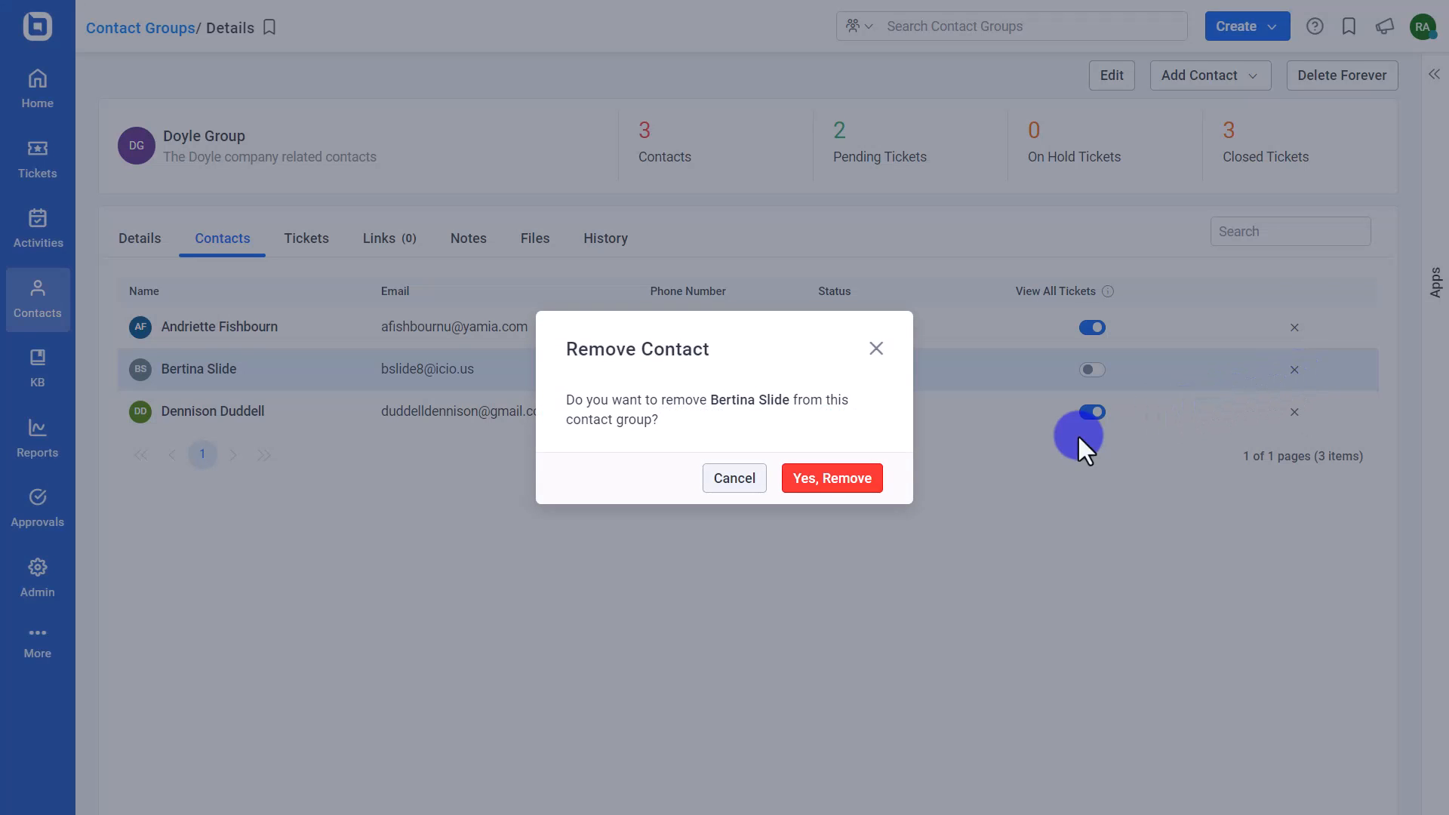
click(867, 479)
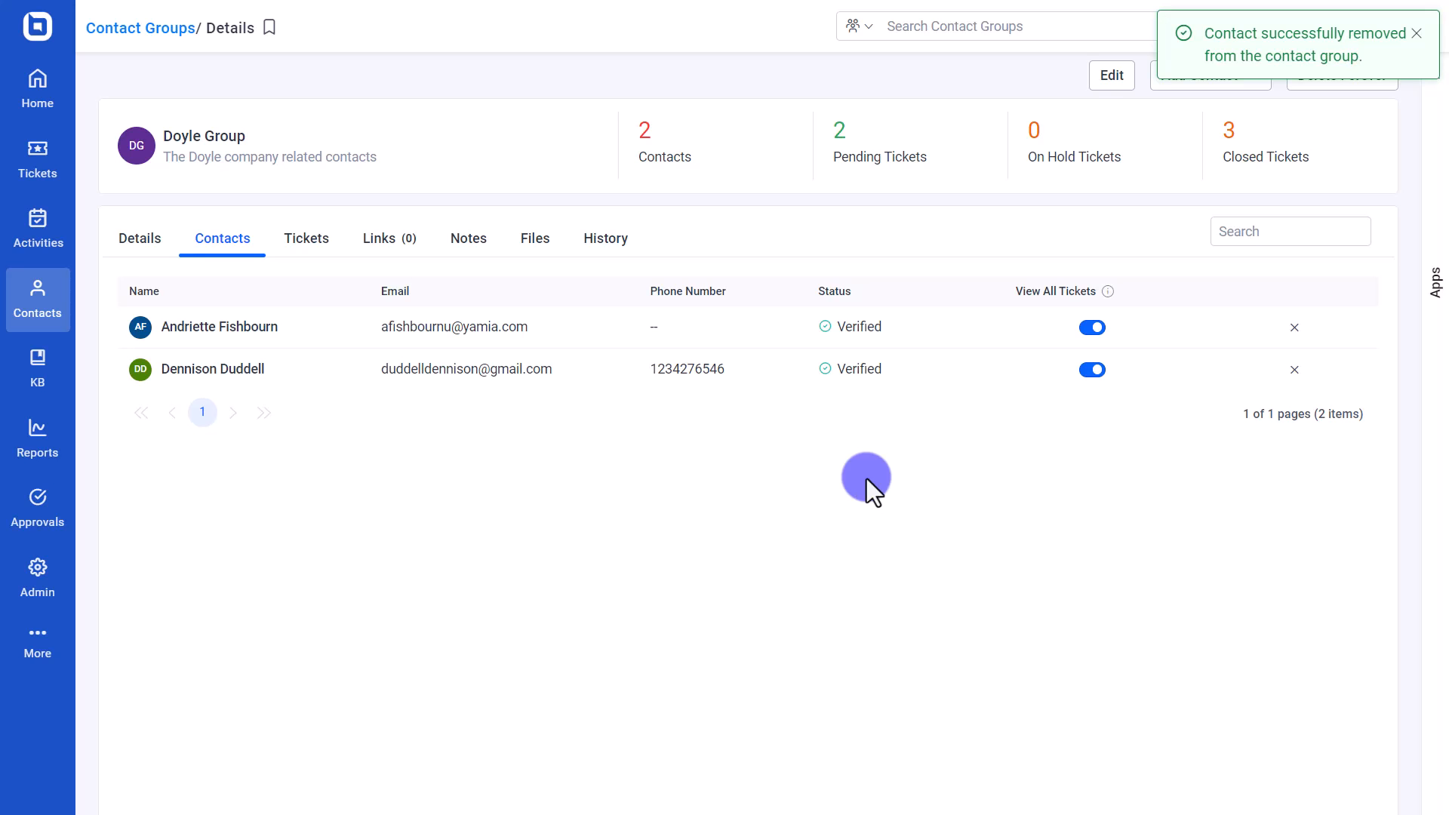
- Remove Doyle Group from the first member's group memberships, leaving only Yamia
click(257, 330)
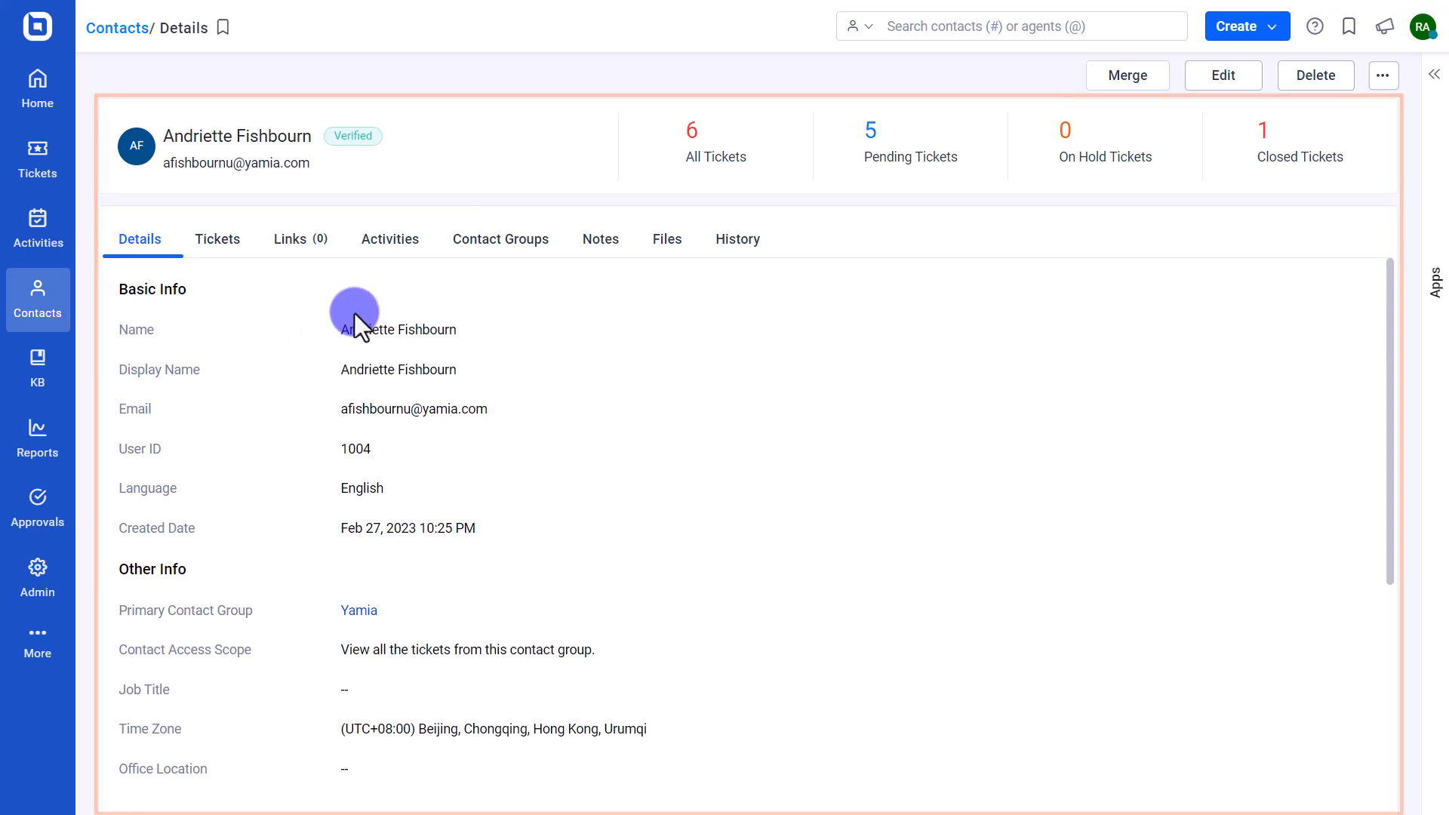
click(477, 240)
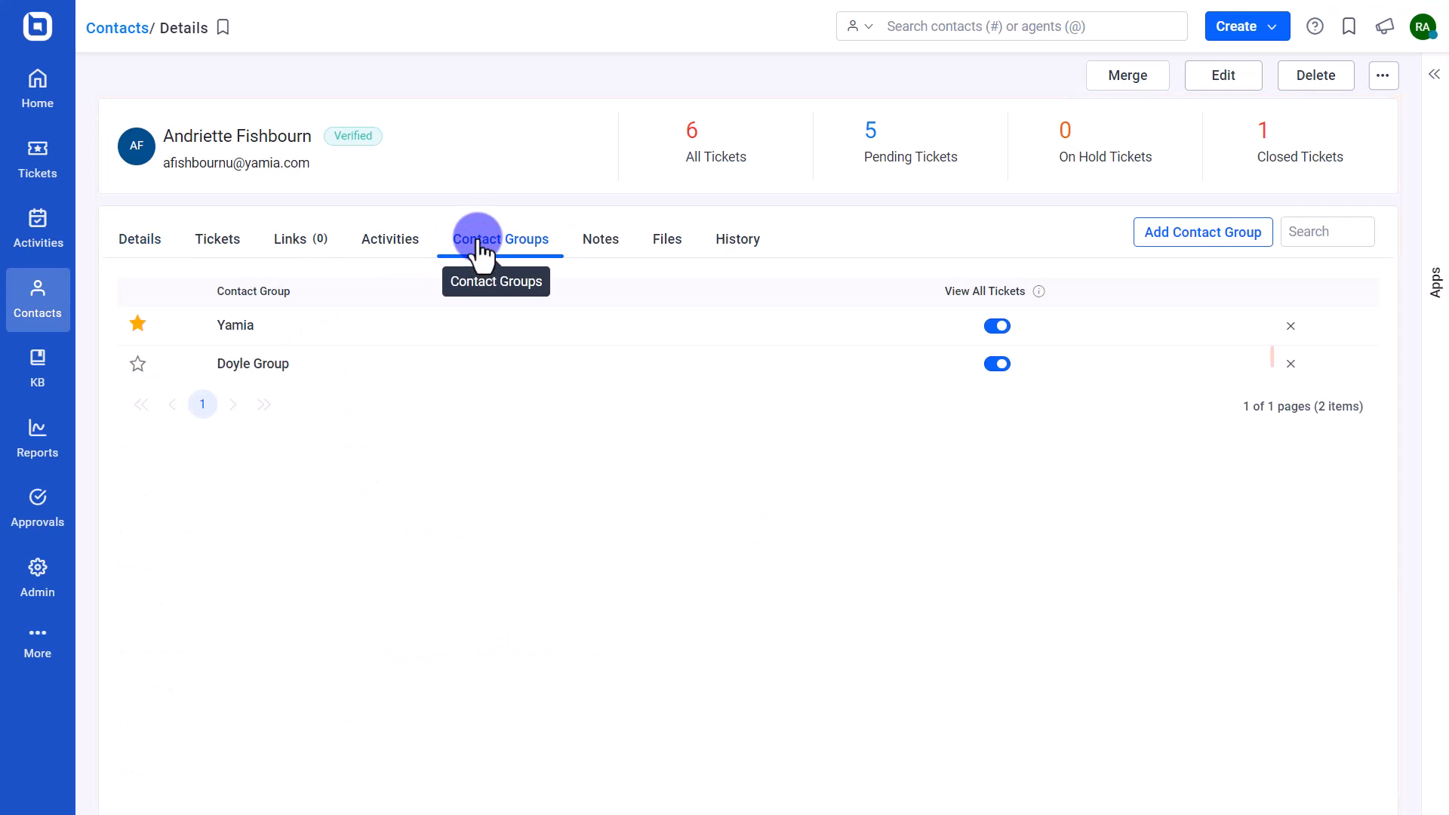
click(1287, 365)
click(823, 474)
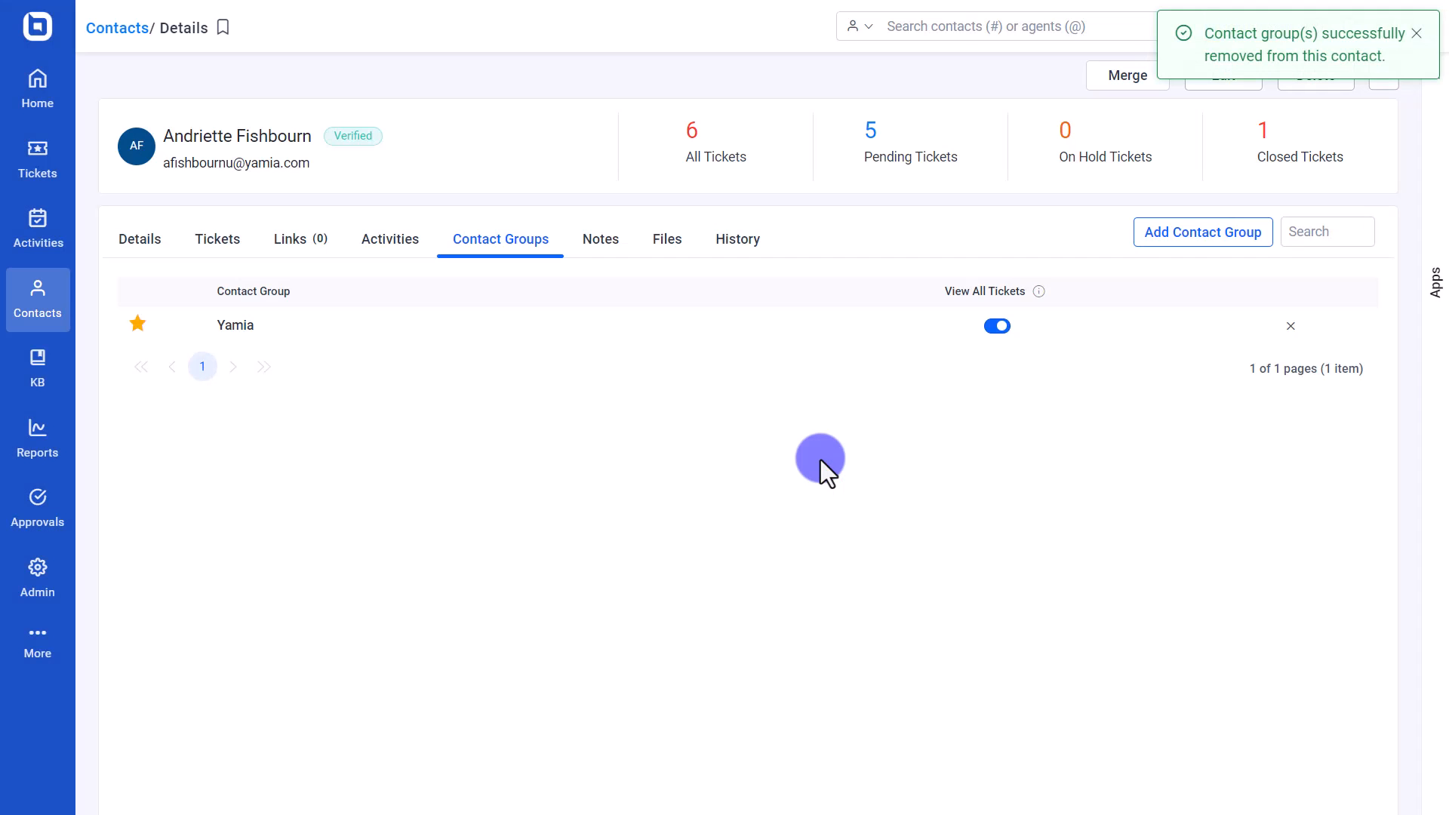